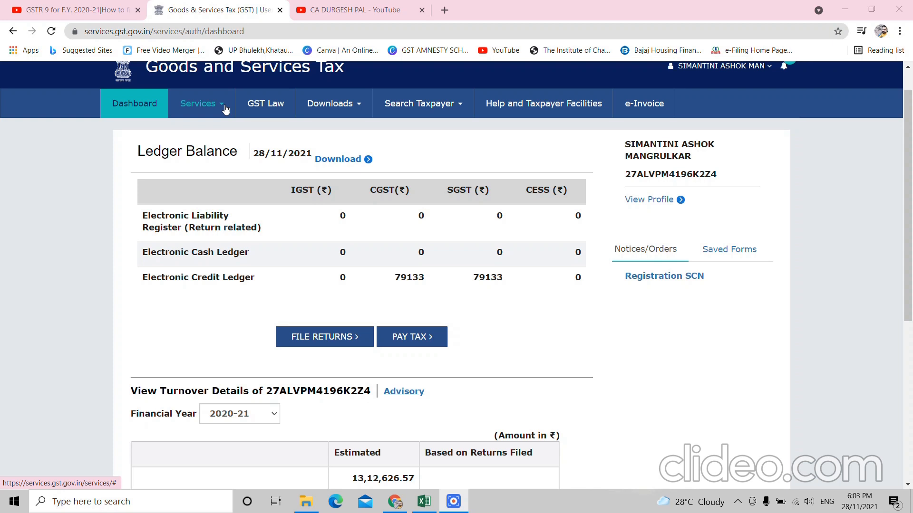
- Open the Annual Return service under returns and search for financial year 2020-21
{"action": "left_click", "coordinate": [225, 110]}
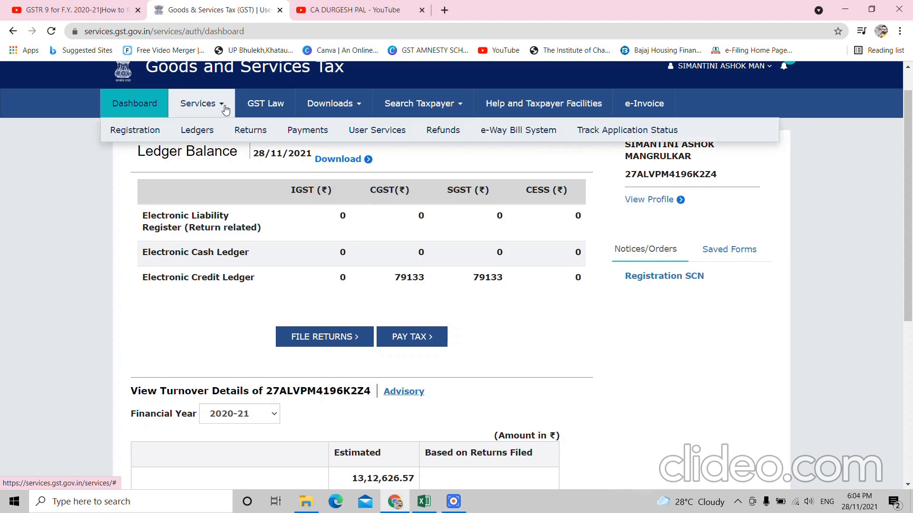
{"action": "left_click", "coordinate": [250, 133]}
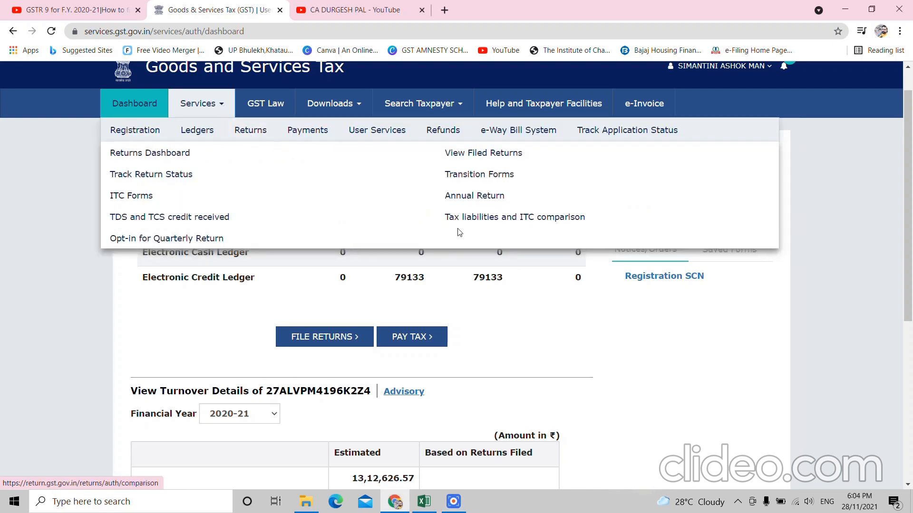
{"action": "left_click", "coordinate": [463, 197]}
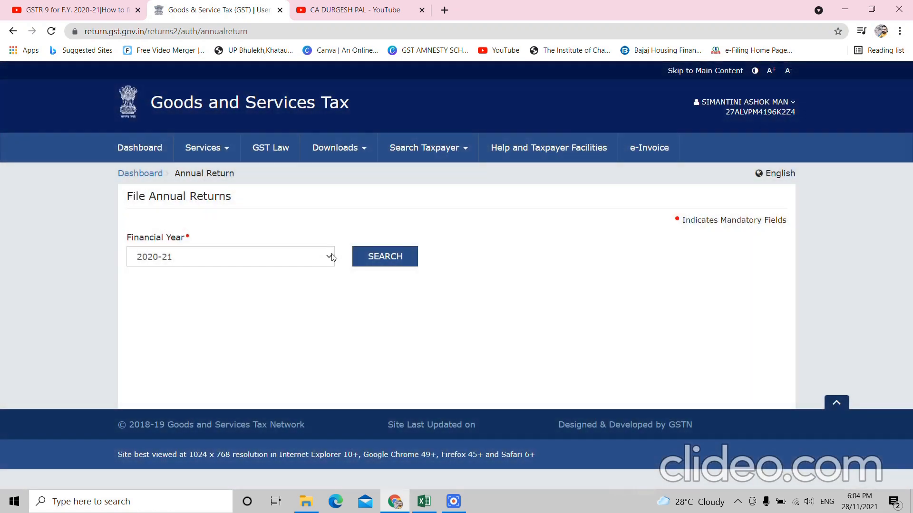
{"action": "left_click", "coordinate": [330, 257]}
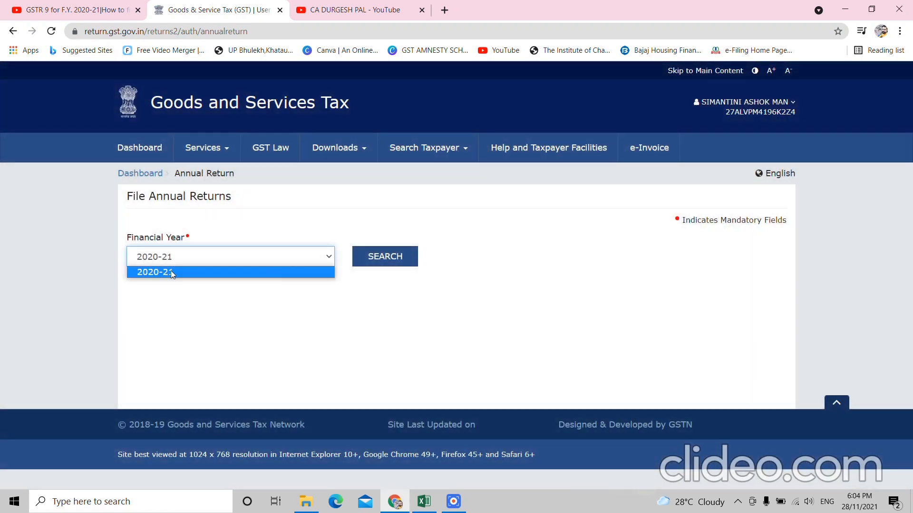
{"action": "left_click", "coordinate": [171, 271]}
{"action": "left_click", "coordinate": [385, 257]}
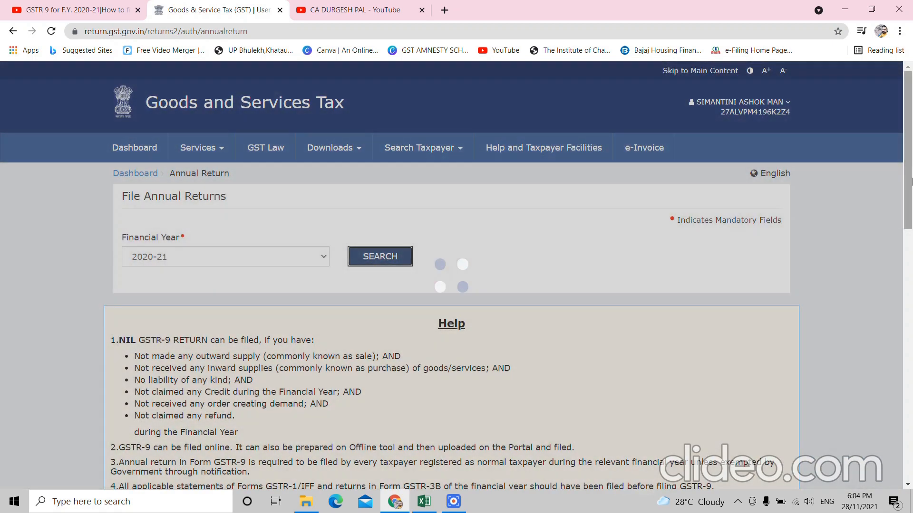
- Start preparing the GSTR-9 annual return online and answer No to filing a Nil return
{"action": "left_click_drag", "start_coordinate": [908, 189], "coordinate": [912, 316]}
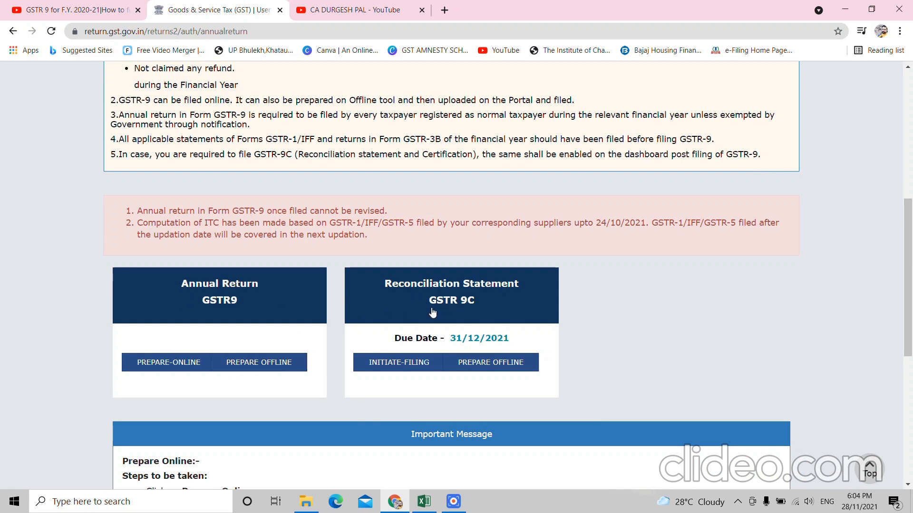
{"action": "left_click", "coordinate": [242, 309]}
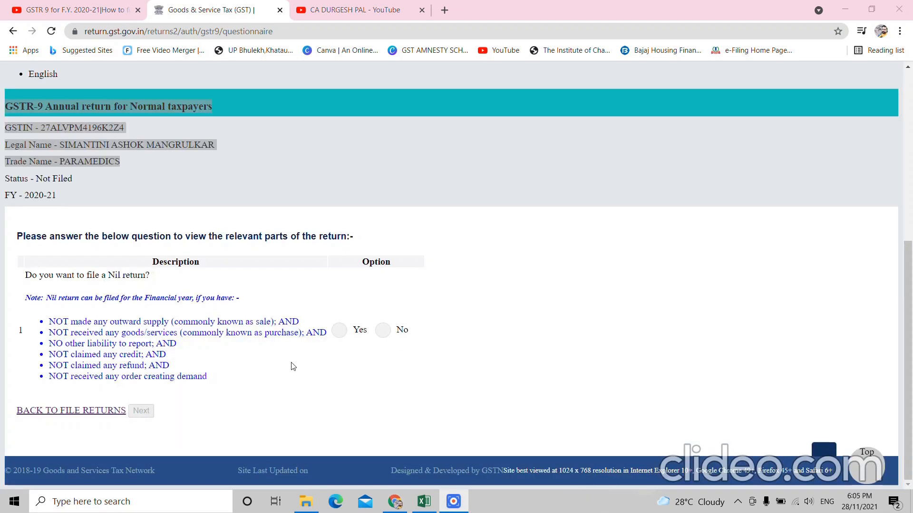
{"action": "left_click", "coordinate": [381, 331]}
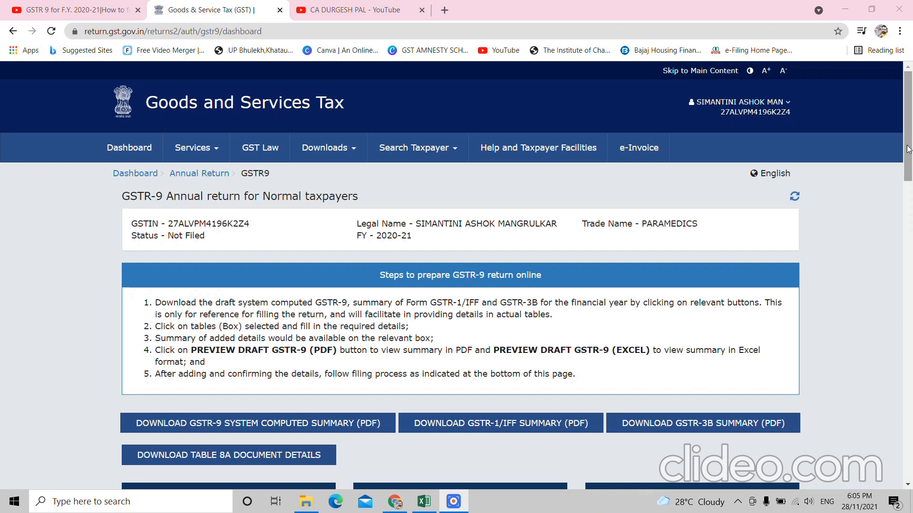
- Review the GSTR-9 preparation steps, summary downloads and table boxes, and extend the logged-in session
{"action": "left_click_drag", "start_coordinate": [908, 149], "coordinate": [910, 184]}
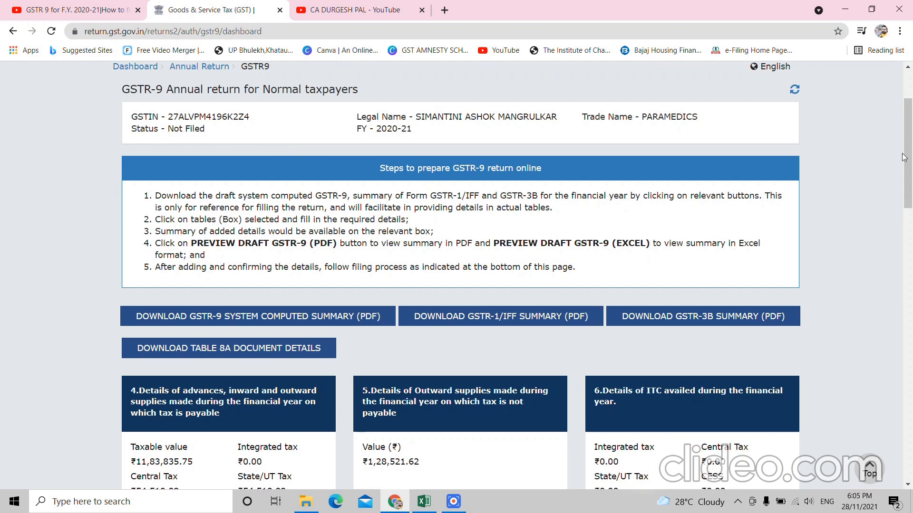
{"action": "mouse_move", "coordinate": [911, 144]}
{"action": "left_mouse_down"}
{"action": "mouse_move", "coordinate": [911, 159]}
{"action": "mouse_move", "coordinate": [910, 132]}
{"action": "left_mouse_up"}
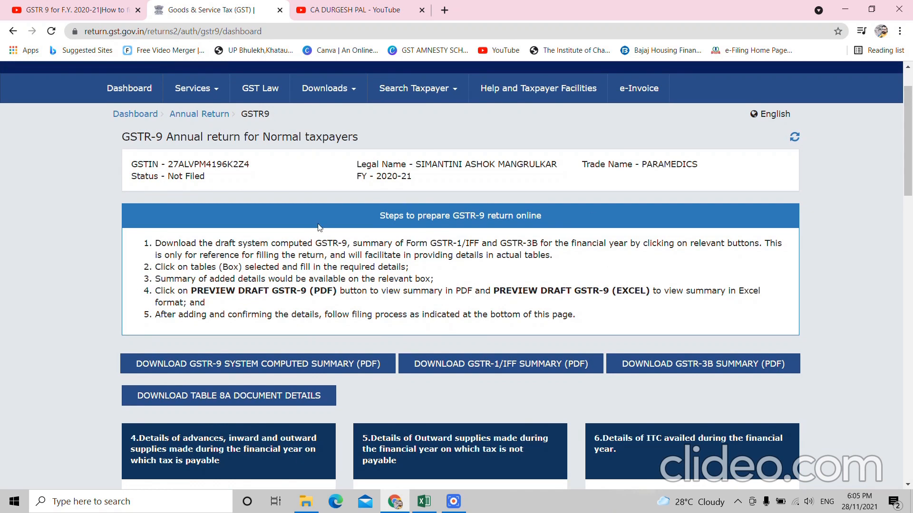
{"action": "left_click_drag", "start_coordinate": [911, 122], "coordinate": [911, 168]}
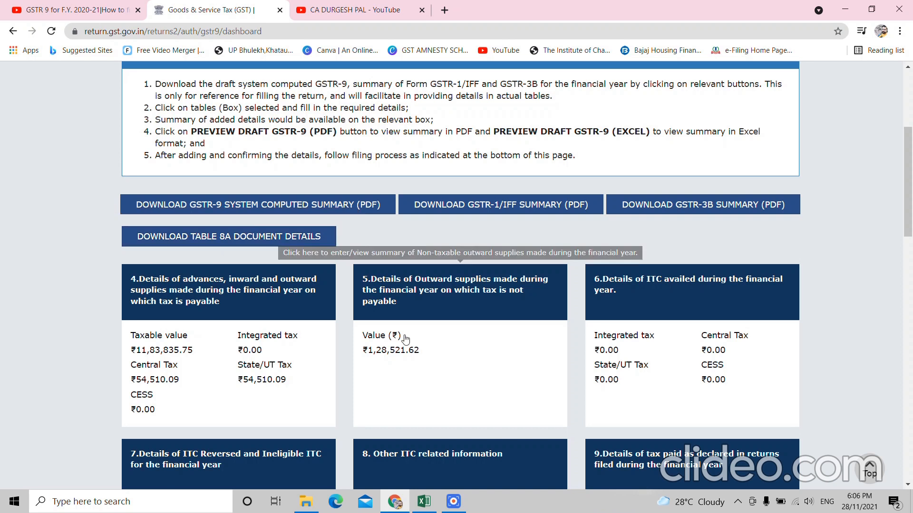
{"action": "left_click", "coordinate": [584, 502]}
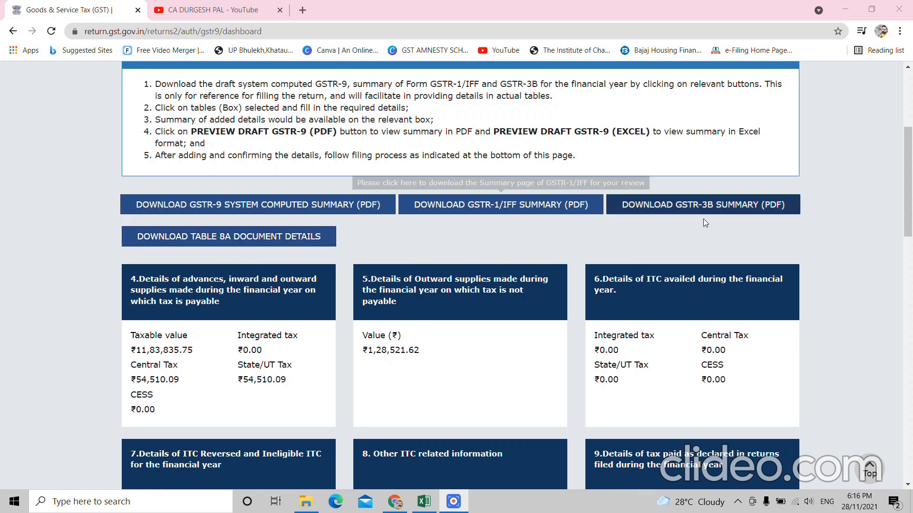
{"action": "left_click_drag", "start_coordinate": [911, 204], "coordinate": [911, 240]}
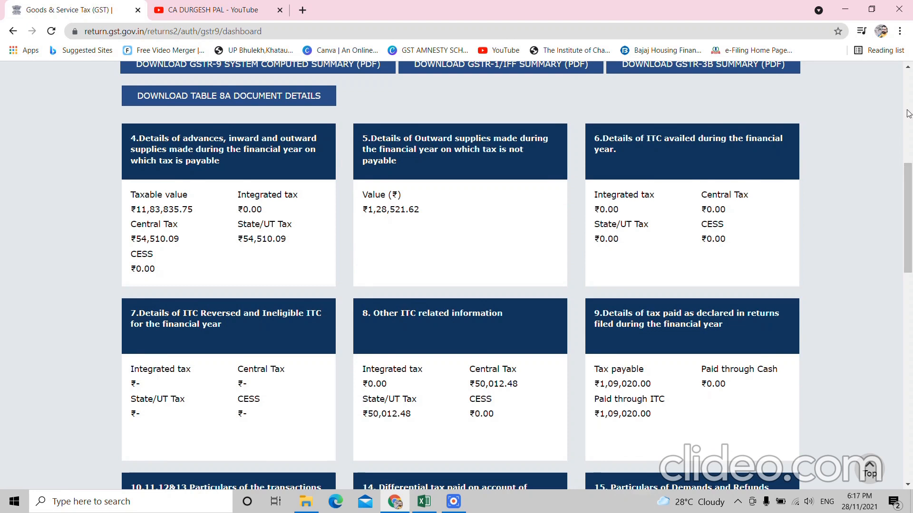
{"action": "left_click_drag", "start_coordinate": [910, 206], "coordinate": [910, 260]}
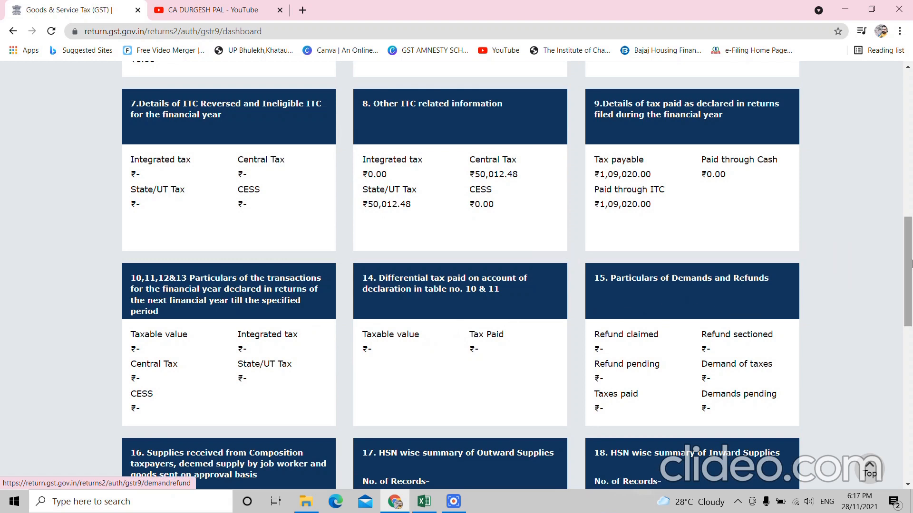
{"action": "scroll", "coordinate": [323, 407], "scroll_direction": "down", "scroll_amount": 3}
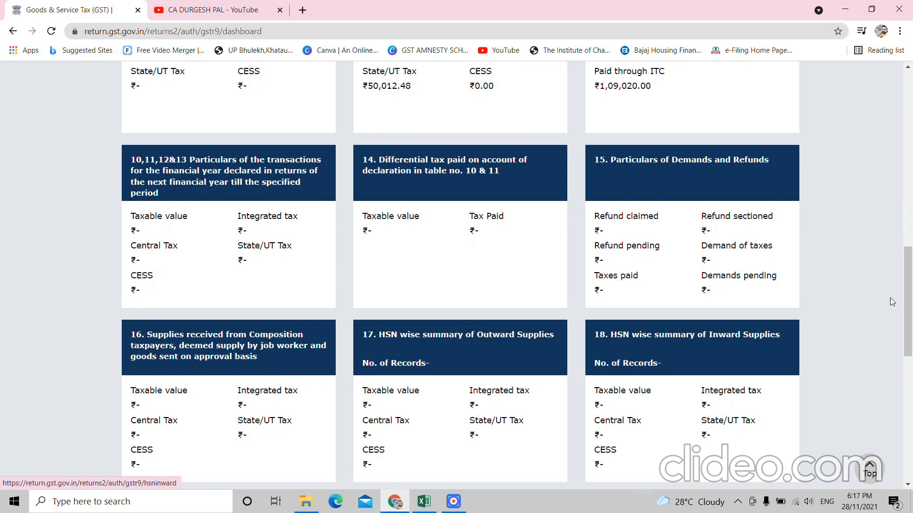
{"action": "left_click_drag", "start_coordinate": [908, 271], "coordinate": [912, 283]}
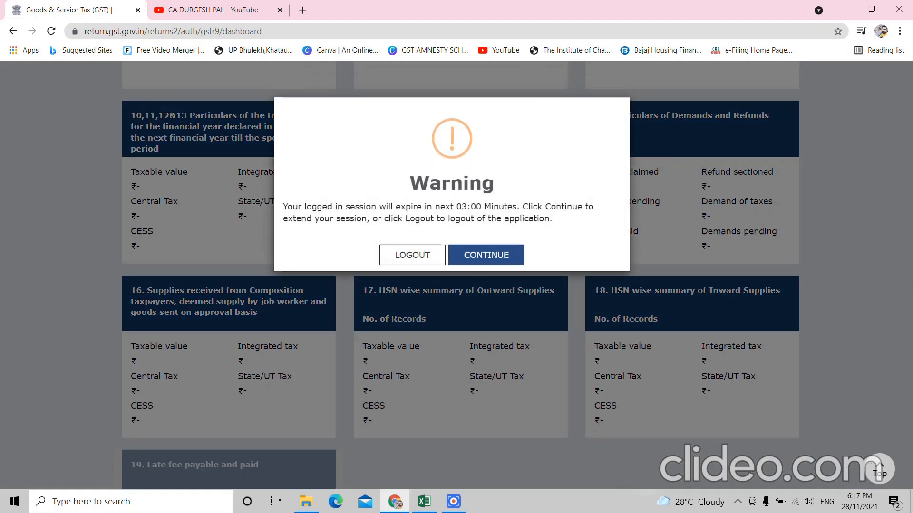
{"action": "left_click", "coordinate": [487, 254]}
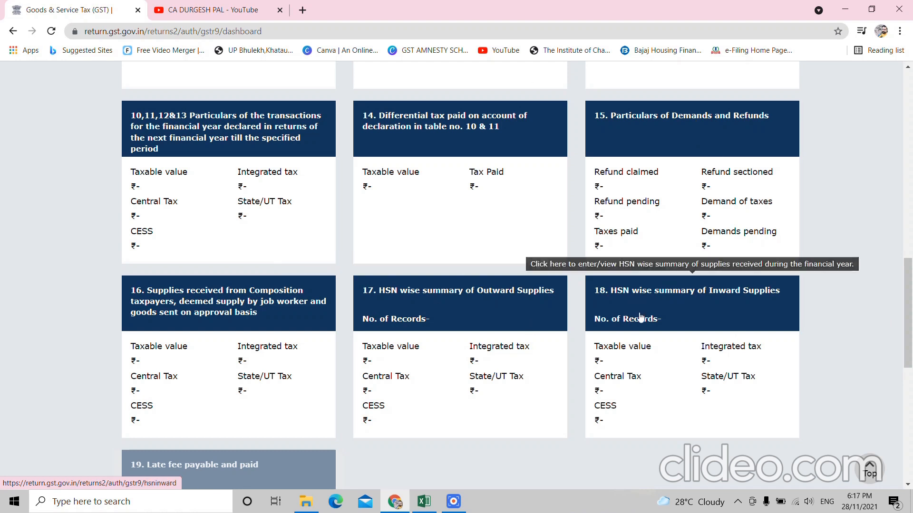
- Go over the GSTR-9 dashboard again, examining the table boxes from table 4 through table 18
{"action": "left_click_drag", "start_coordinate": [907, 320], "coordinate": [901, 128]}
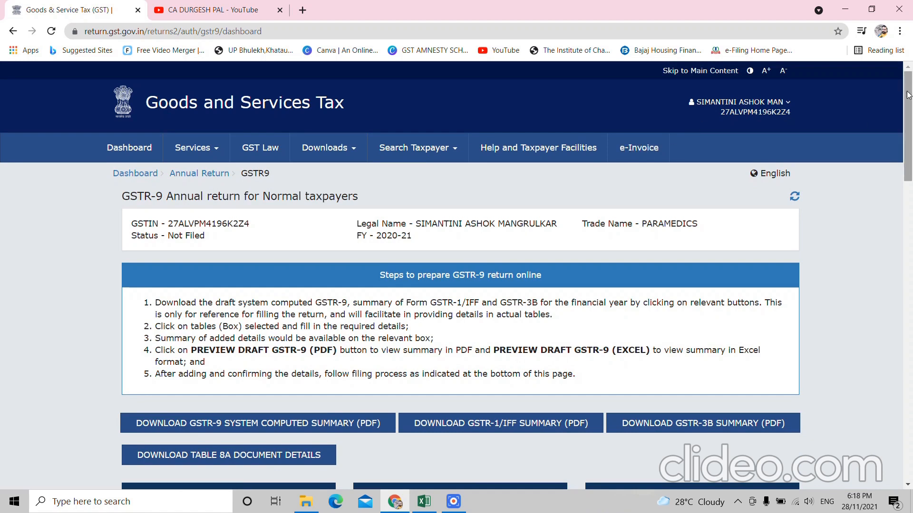
{"action": "scroll", "coordinate": [910, 142], "scroll_direction": "down", "scroll_amount": 4}
{"action": "scroll", "coordinate": [910, 143], "scroll_direction": "down", "scroll_amount": 3}
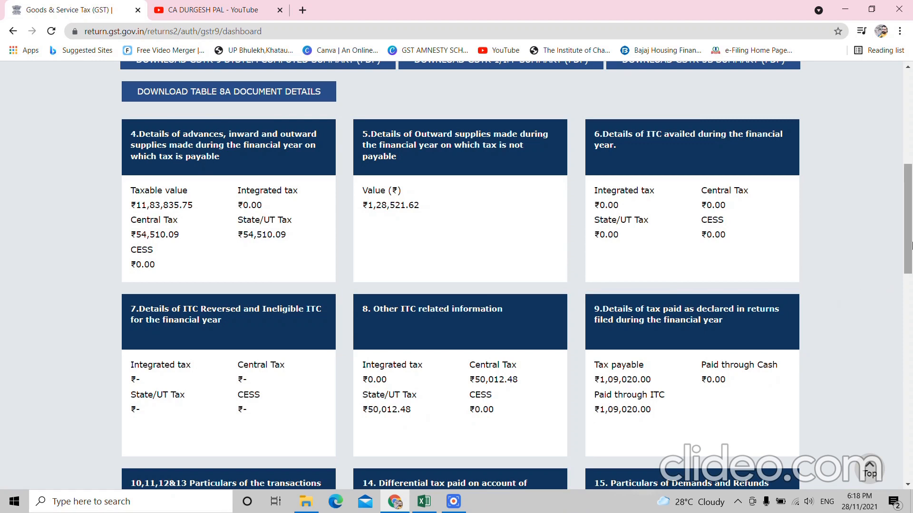
{"action": "scroll", "coordinate": [911, 250], "scroll_direction": "down", "scroll_amount": 1}
{"action": "scroll", "coordinate": [911, 249], "scroll_direction": "down", "scroll_amount": 4}
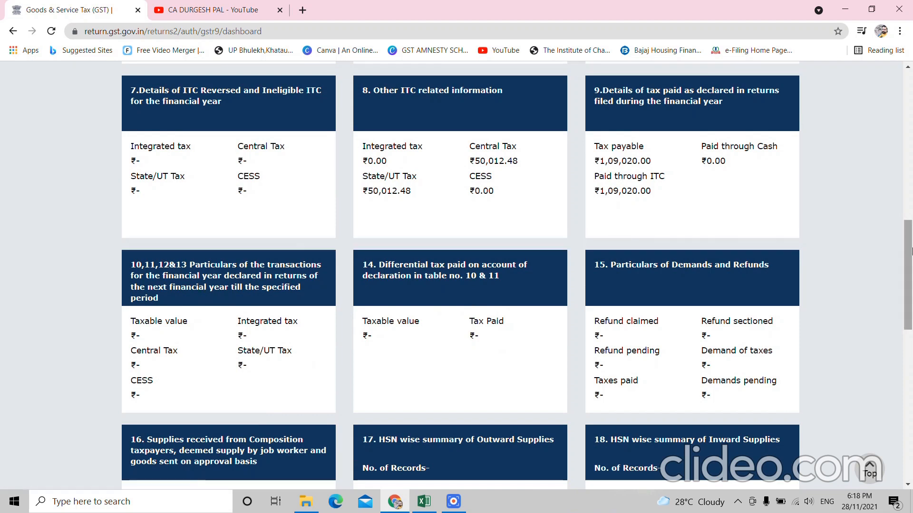
{"action": "scroll", "coordinate": [910, 285], "scroll_direction": "down", "scroll_amount": 2}
{"action": "scroll", "coordinate": [911, 285], "scroll_direction": "down", "scroll_amount": 6}
{"action": "scroll", "coordinate": [911, 214], "scroll_direction": "up", "scroll_amount": 8}
{"action": "scroll", "coordinate": [911, 214], "scroll_direction": "up", "scroll_amount": 7}
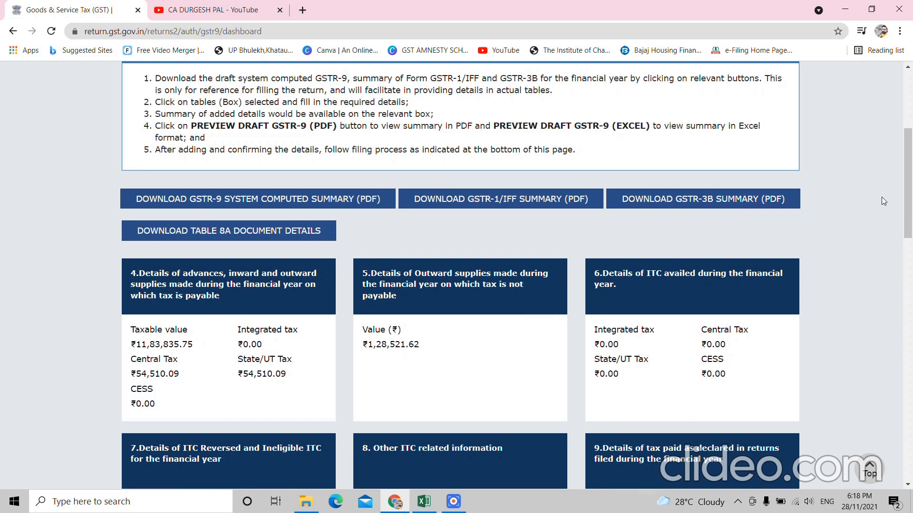
{"action": "scroll", "coordinate": [912, 183], "scroll_direction": "down", "scroll_amount": 5}
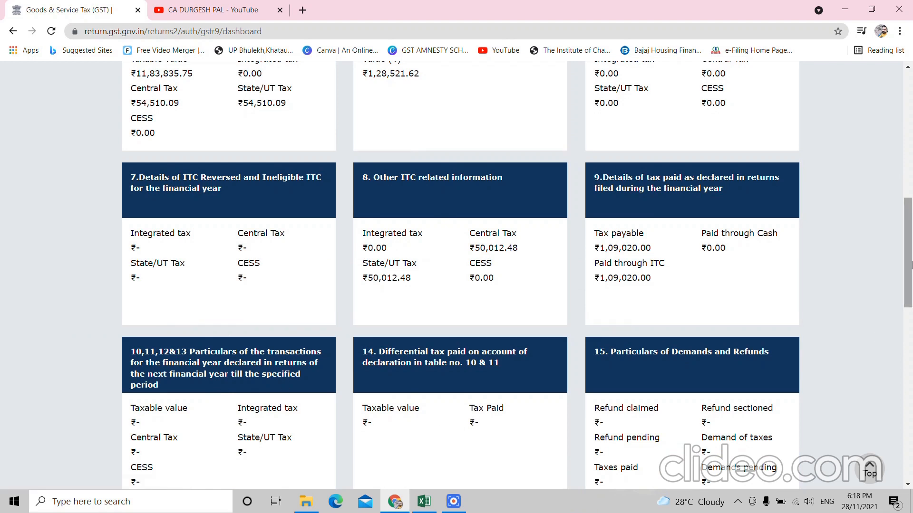
- Open table 4, details of advances, inward and outward supplies on which tax is payable
{"action": "left_click_drag", "start_coordinate": [911, 259], "coordinate": [911, 163]}
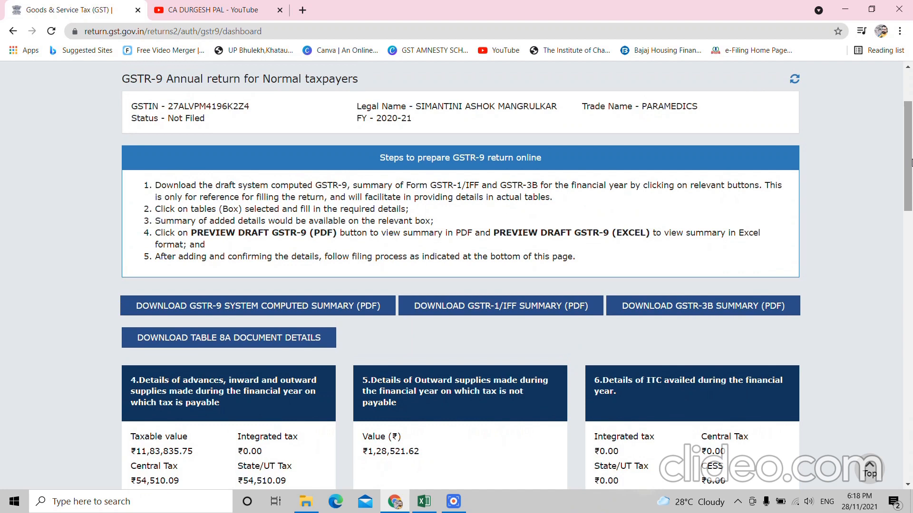
{"action": "left_click_drag", "start_coordinate": [911, 163], "coordinate": [891, 221]}
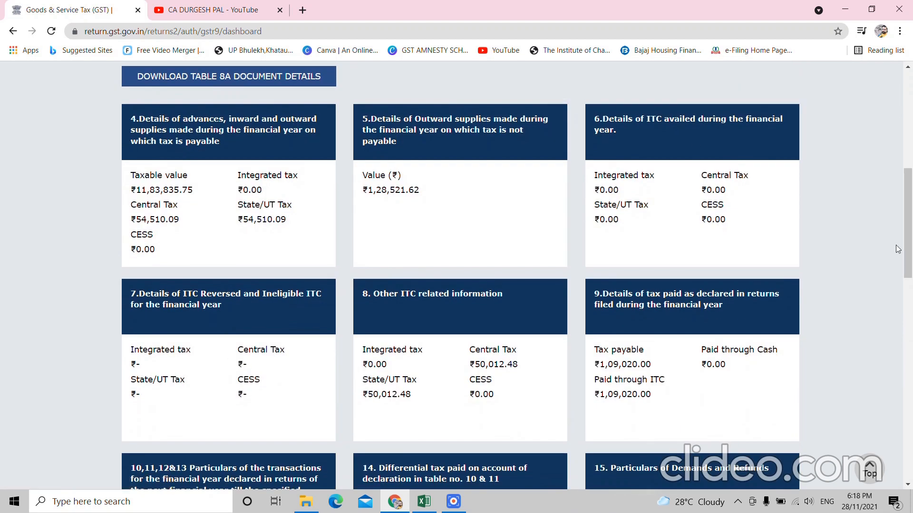
{"action": "left_click_drag", "start_coordinate": [910, 243], "coordinate": [911, 278]}
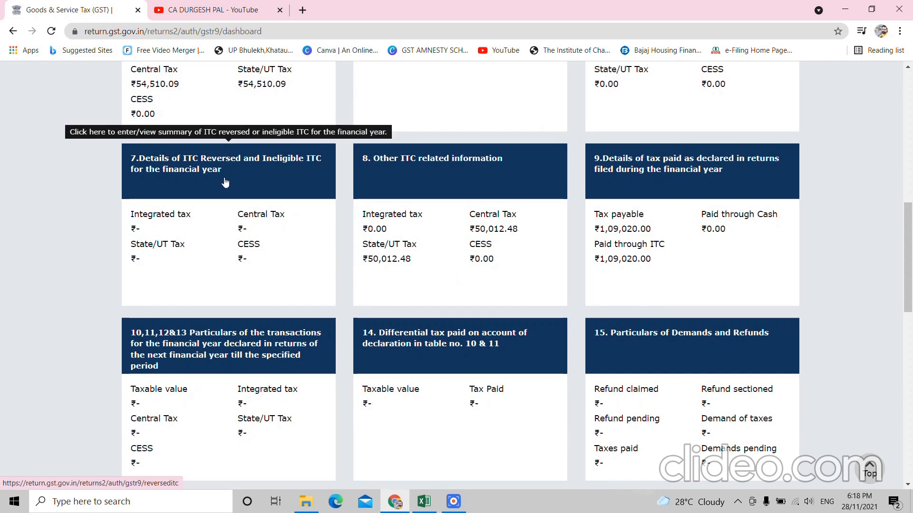
{"action": "left_click_drag", "start_coordinate": [911, 259], "coordinate": [911, 182]}
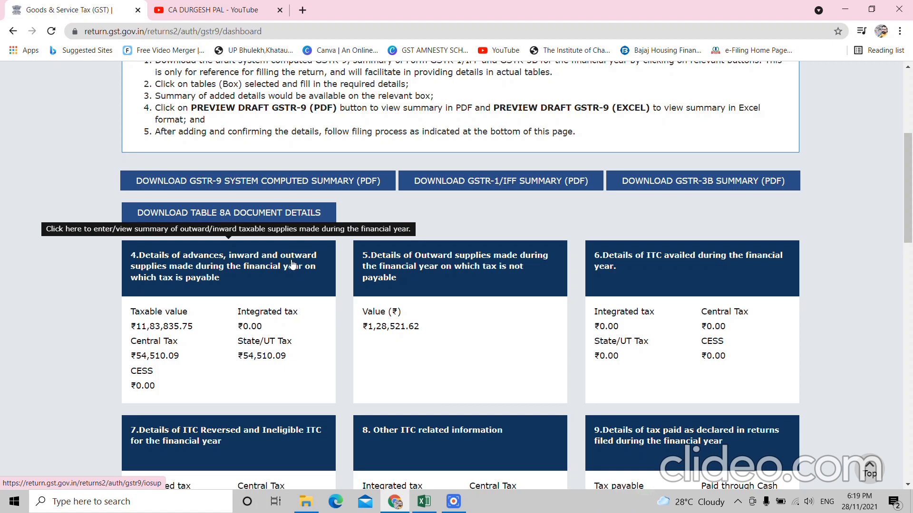
{"action": "left_click", "coordinate": [251, 274]}
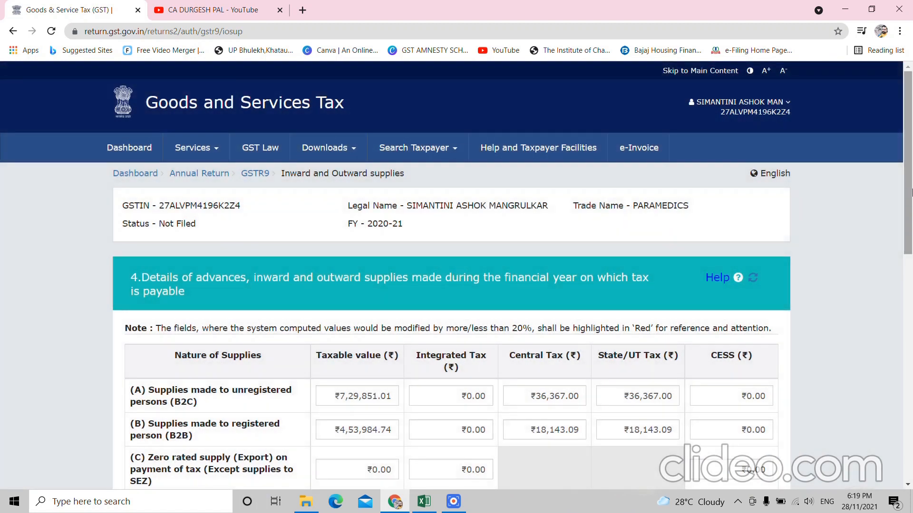
- Examine the taxable values and tax amounts in table 4's rows A to N, including B2C, B2B and subtotals
{"action": "left_click_drag", "start_coordinate": [911, 198], "coordinate": [912, 341]}
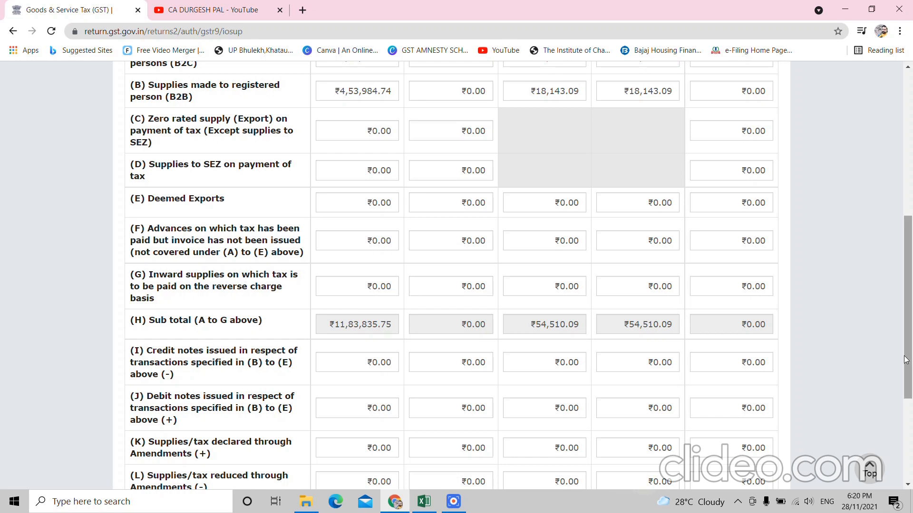
{"action": "left_click_drag", "start_coordinate": [912, 357], "coordinate": [912, 228]}
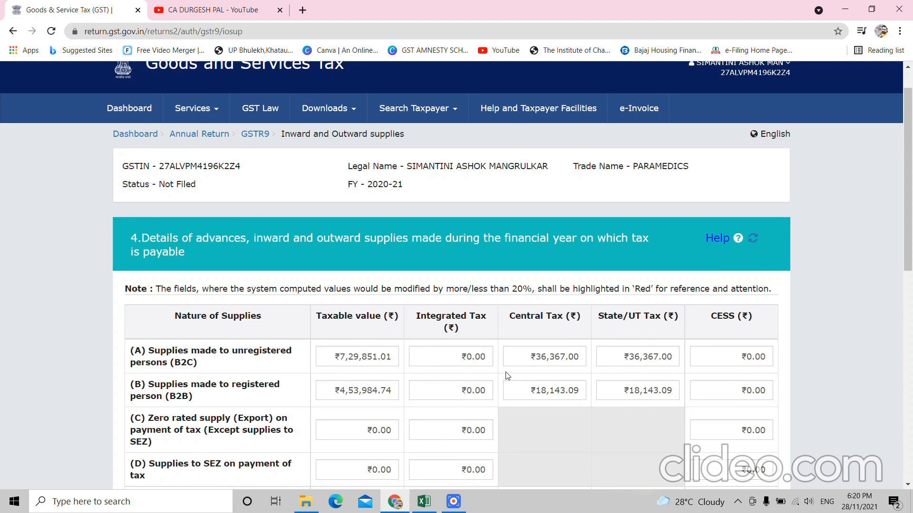
{"action": "left_click", "coordinate": [393, 350]}
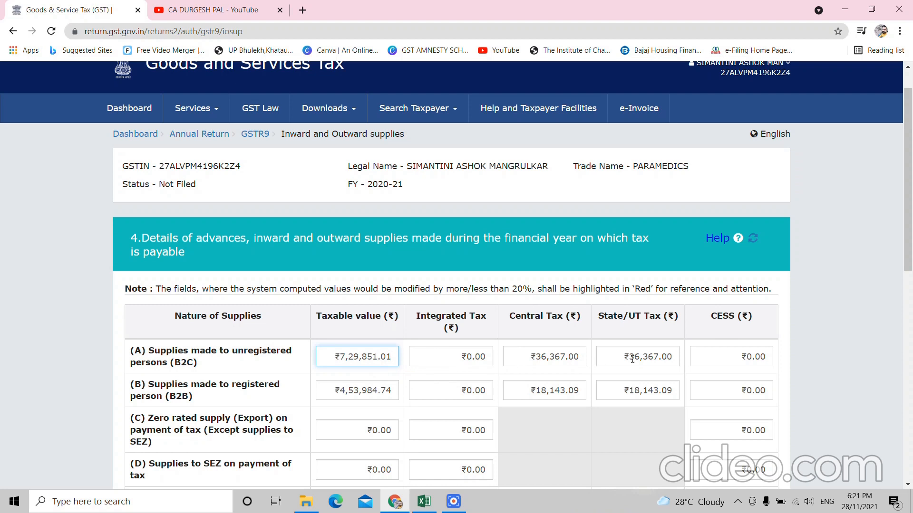
{"action": "left_click_drag", "start_coordinate": [900, 227], "coordinate": [911, 265]}
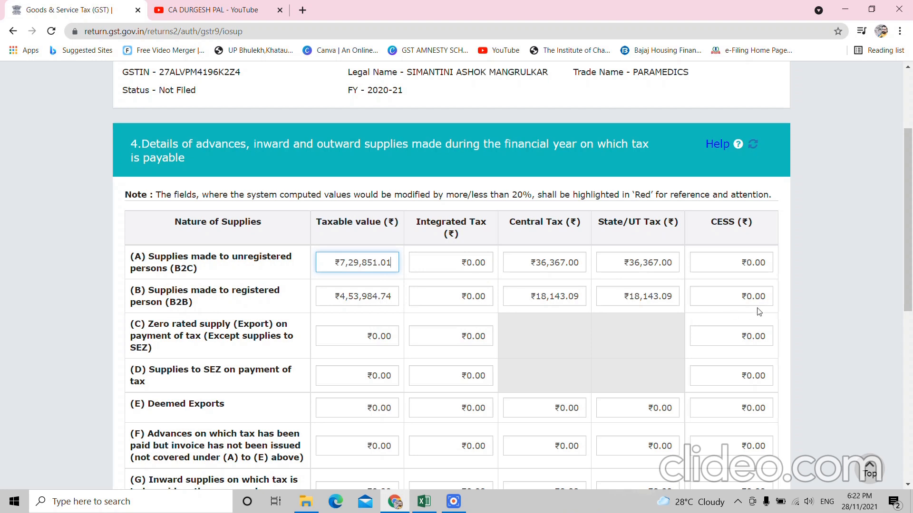
{"action": "scroll", "coordinate": [911, 320], "scroll_direction": "down", "scroll_amount": 1}
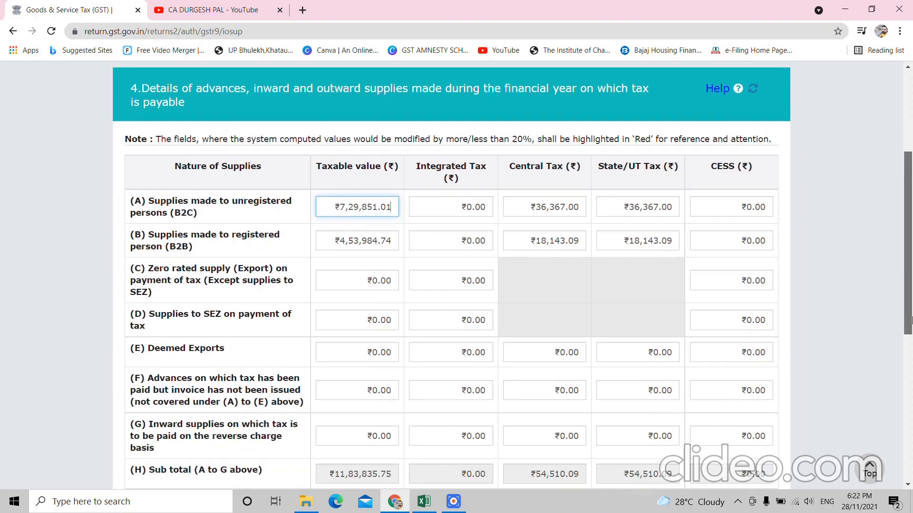
{"action": "scroll", "coordinate": [911, 320], "scroll_direction": "down", "scroll_amount": 1}
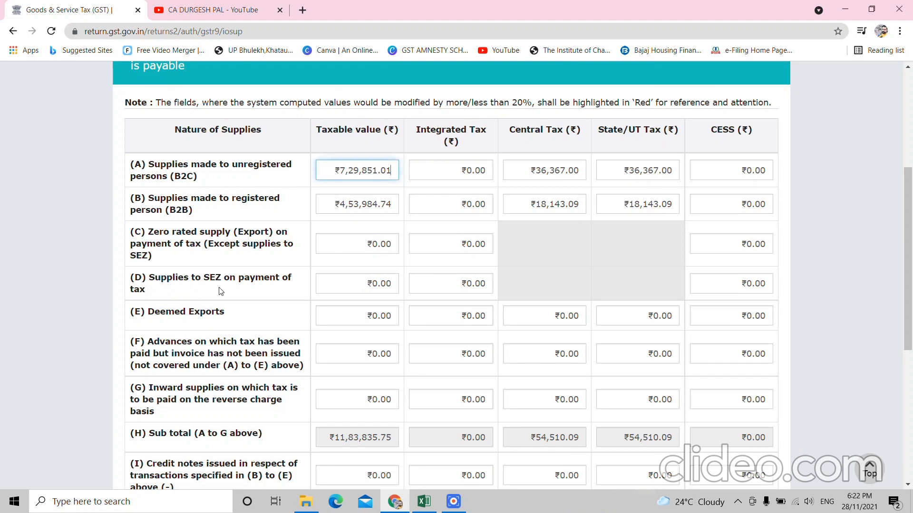
{"action": "left_click_drag", "start_coordinate": [911, 267], "coordinate": [904, 294]}
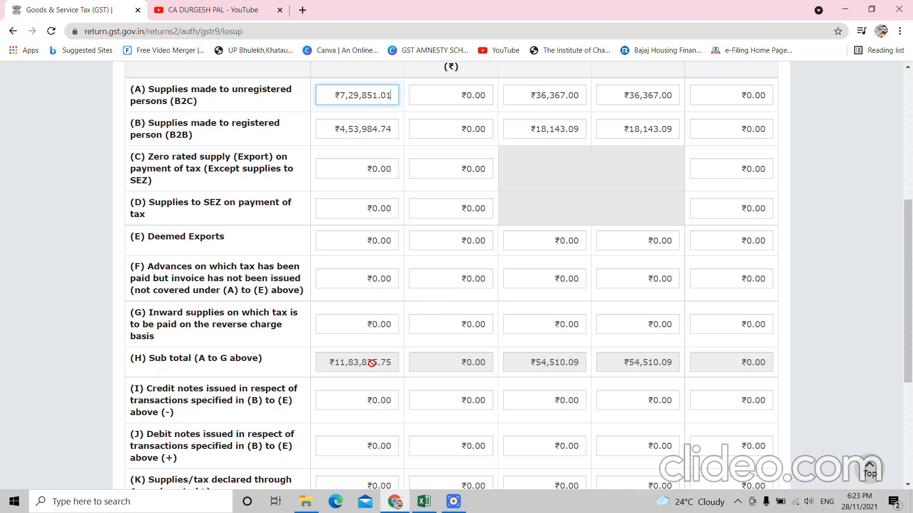
{"action": "scroll", "coordinate": [911, 315], "scroll_direction": "down", "scroll_amount": 2}
{"action": "scroll", "coordinate": [911, 315], "scroll_direction": "down", "scroll_amount": 3}
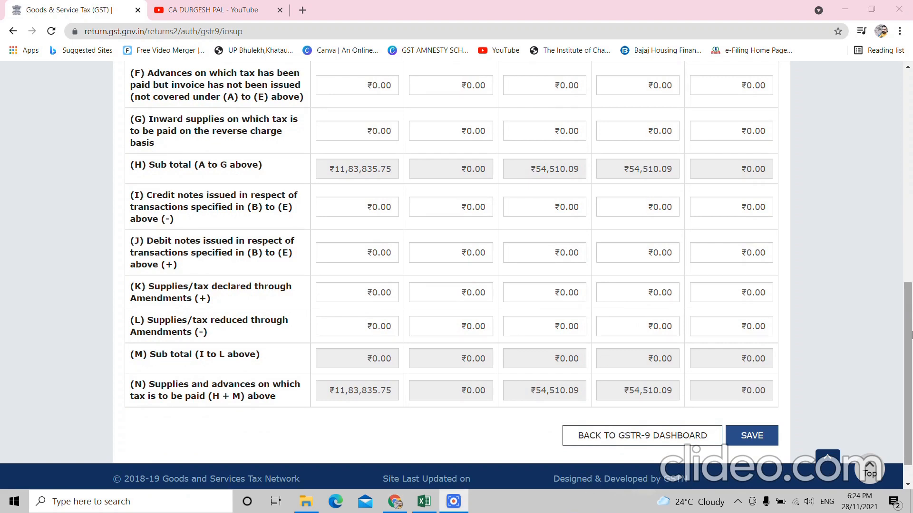
- Recheck table 4's supply, credit and debit note, amendment and total rows, then go back to the GSTR-9 dashboard
{"action": "scroll", "coordinate": [911, 335], "scroll_direction": "up", "scroll_amount": 8}
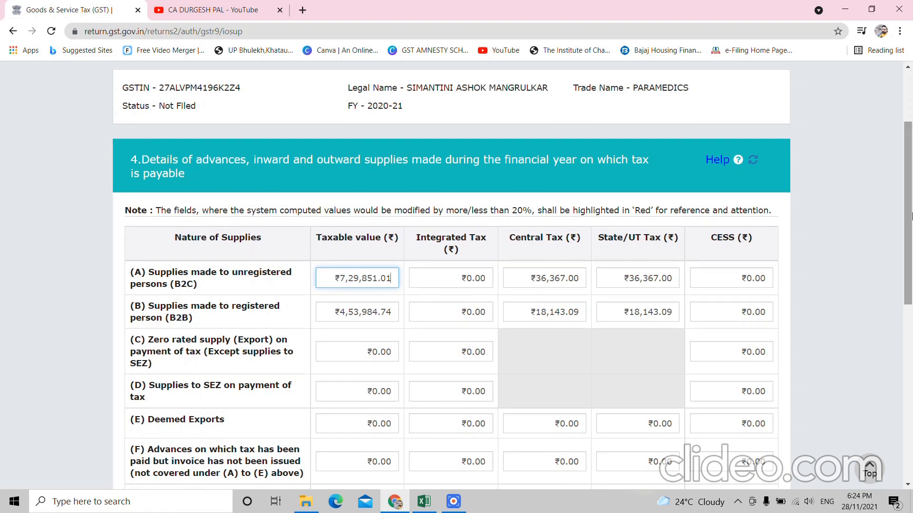
{"action": "left_click_drag", "start_coordinate": [908, 218], "coordinate": [910, 271]}
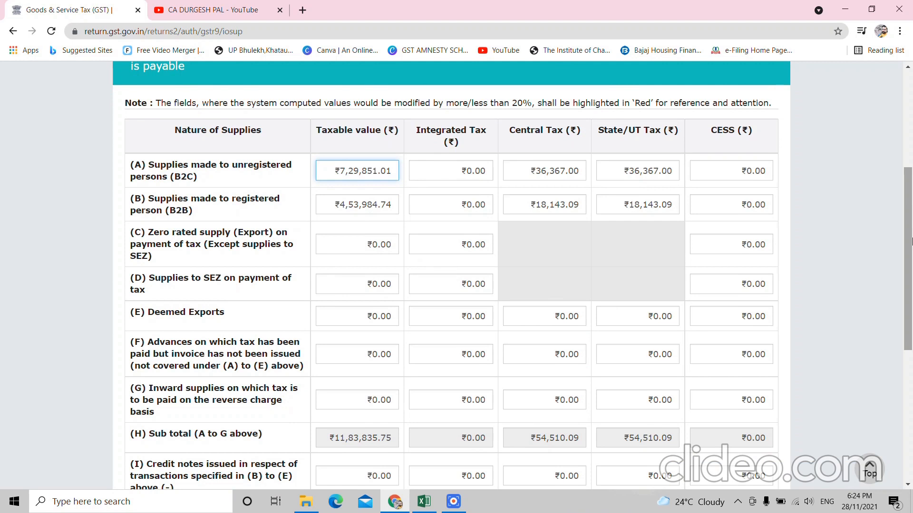
{"action": "left_click_drag", "start_coordinate": [910, 242], "coordinate": [910, 341]}
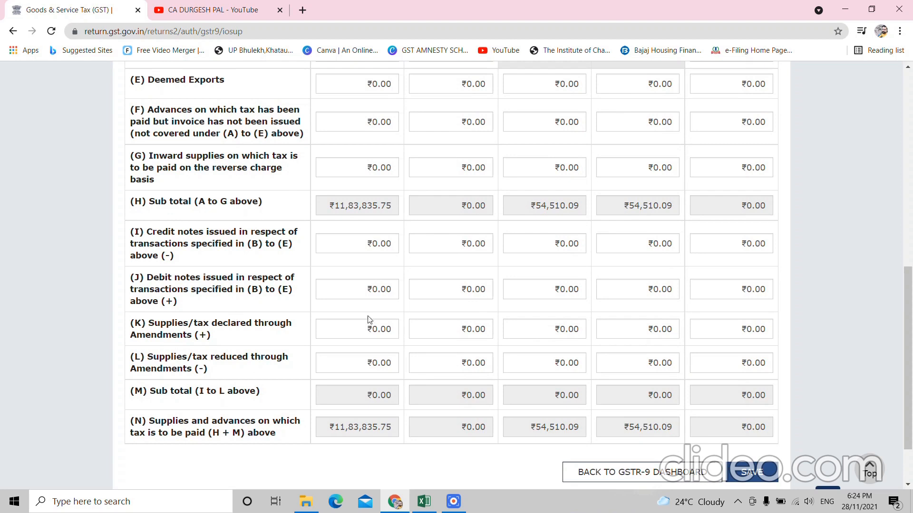
{"action": "left_click_drag", "start_coordinate": [909, 358], "coordinate": [910, 249]}
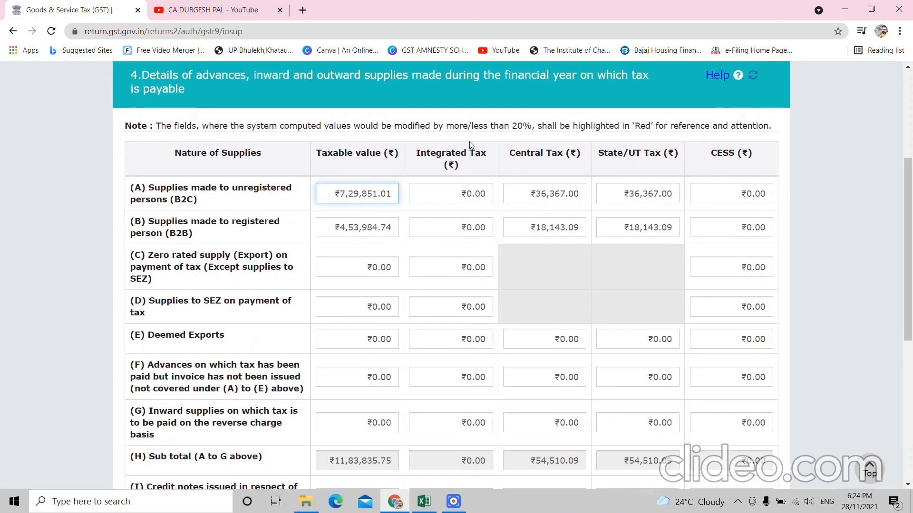
{"action": "left_click_drag", "start_coordinate": [911, 269], "coordinate": [909, 385]}
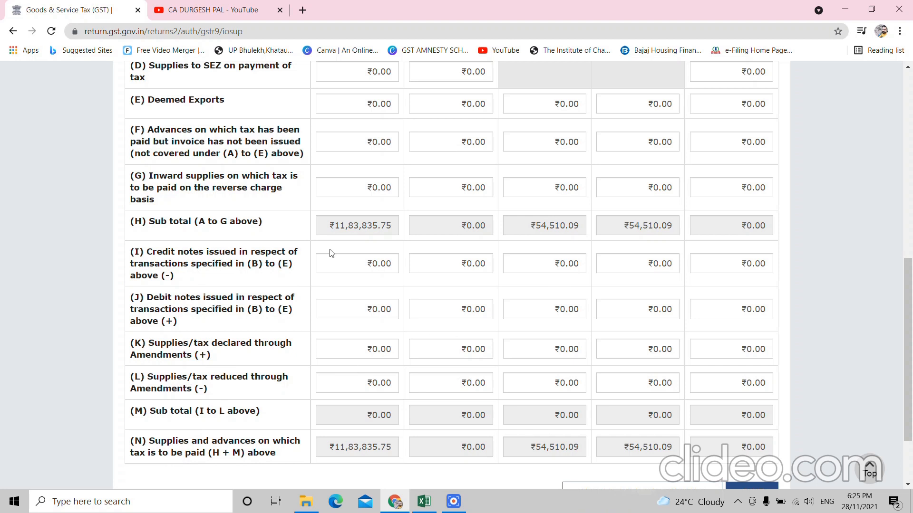
{"action": "mouse_move", "coordinate": [910, 357]}
{"action": "left_mouse_down"}
{"action": "mouse_move", "coordinate": [911, 243]}
{"action": "mouse_move", "coordinate": [910, 365]}
{"action": "left_mouse_up"}
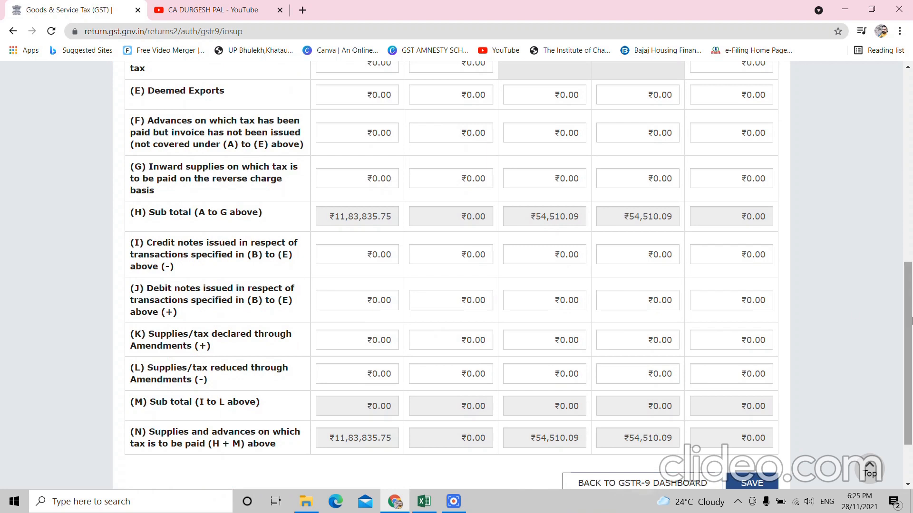
{"action": "left_click_drag", "start_coordinate": [910, 337], "coordinate": [911, 373]}
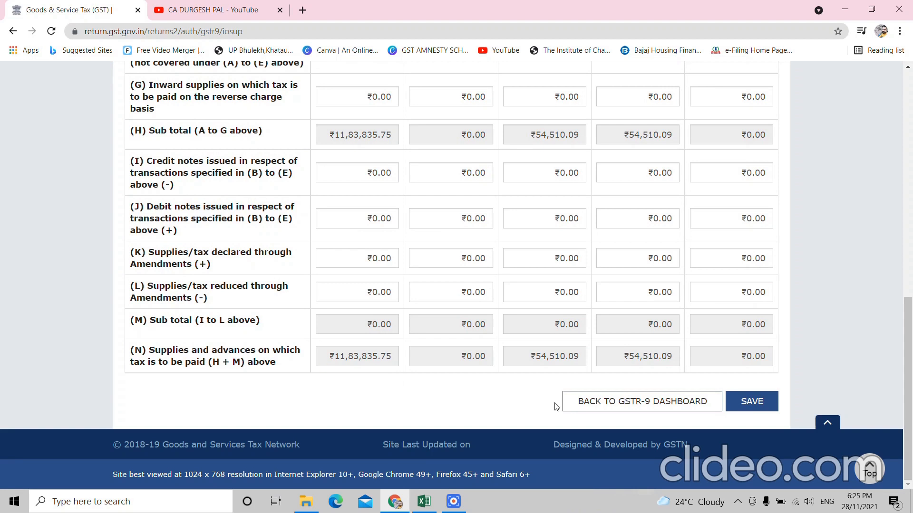
{"action": "left_click", "coordinate": [638, 399]}
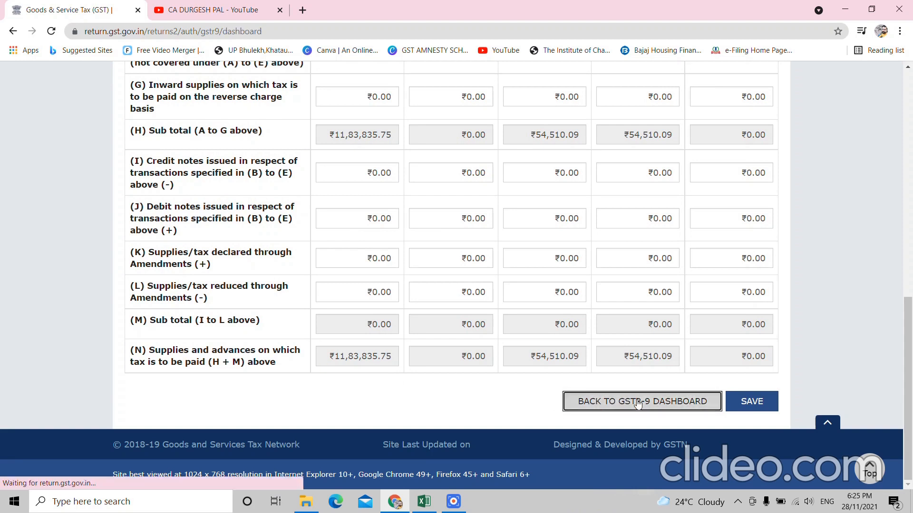
- Open table 5 on outward supplies on which tax is not payable and examine its exempted, nil rated and non-GST rows
{"action": "scroll", "coordinate": [911, 255], "scroll_direction": "down", "scroll_amount": 5}
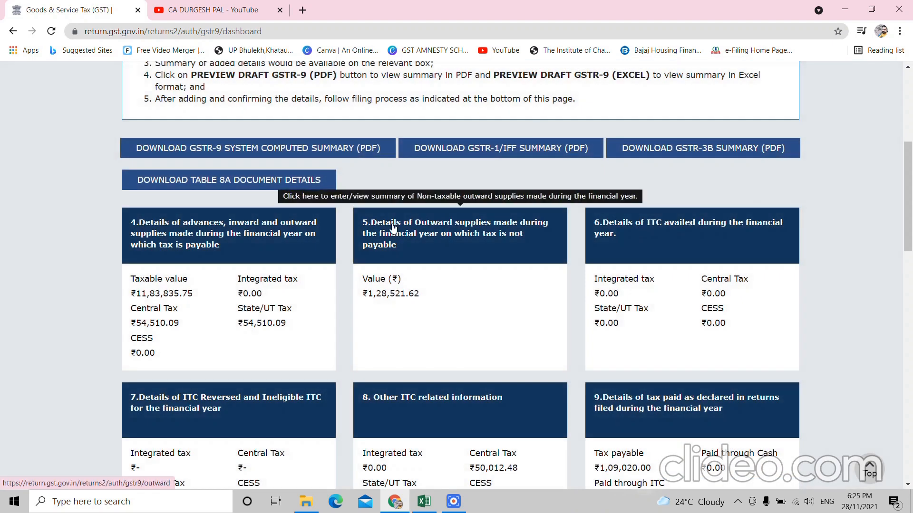
{"action": "left_click", "coordinate": [450, 245]}
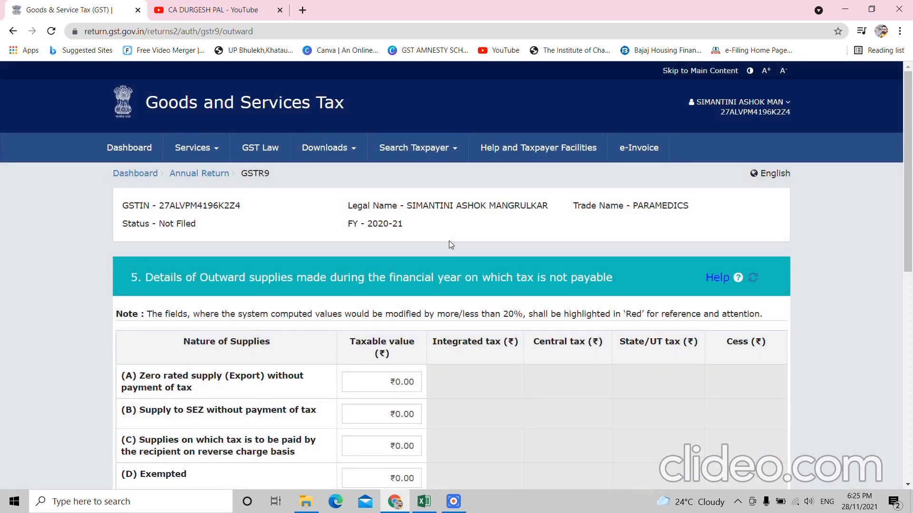
{"action": "left_click_drag", "start_coordinate": [909, 230], "coordinate": [911, 319]}
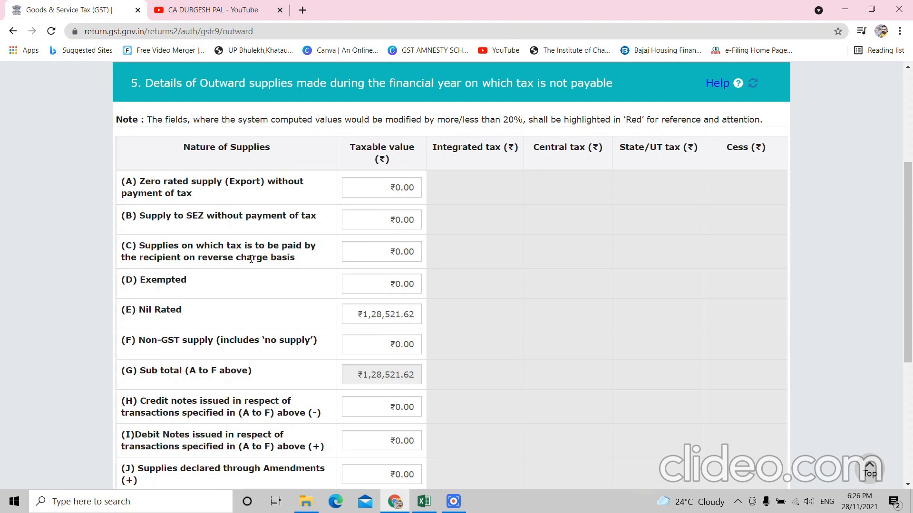
{"action": "mouse_move", "coordinate": [375, 254]}
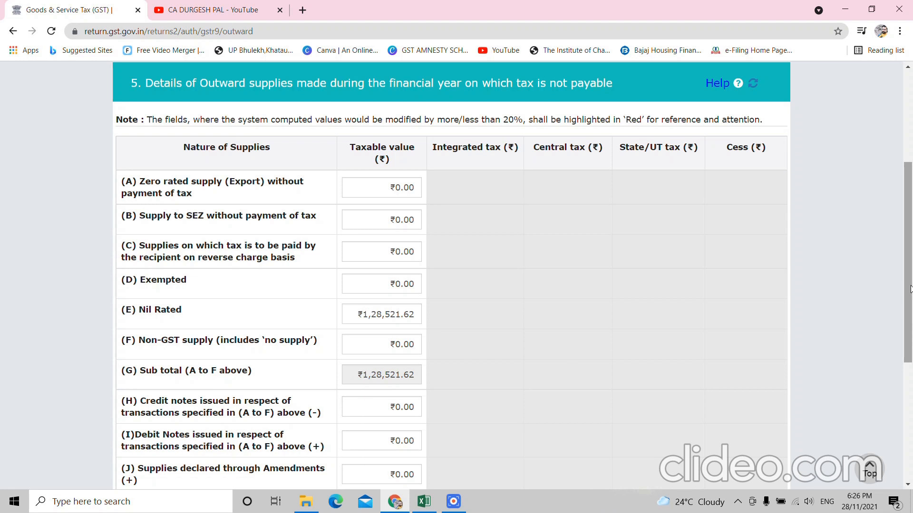
{"action": "left_click_drag", "start_coordinate": [911, 298], "coordinate": [910, 368]}
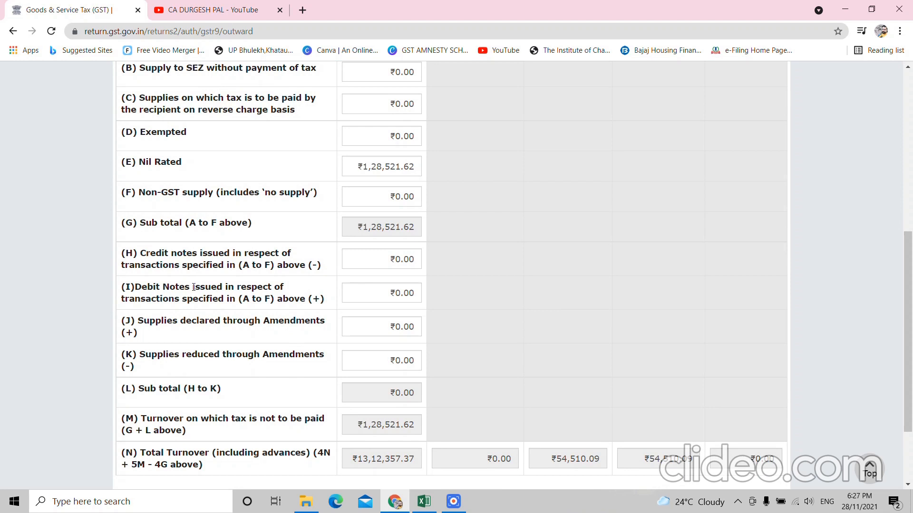
- Review table 5's credit and debit note, amendment and total turnover rows, then go back to the GSTR-9 dashboard
{"action": "scroll", "coordinate": [911, 350], "scroll_direction": "up", "scroll_amount": 2}
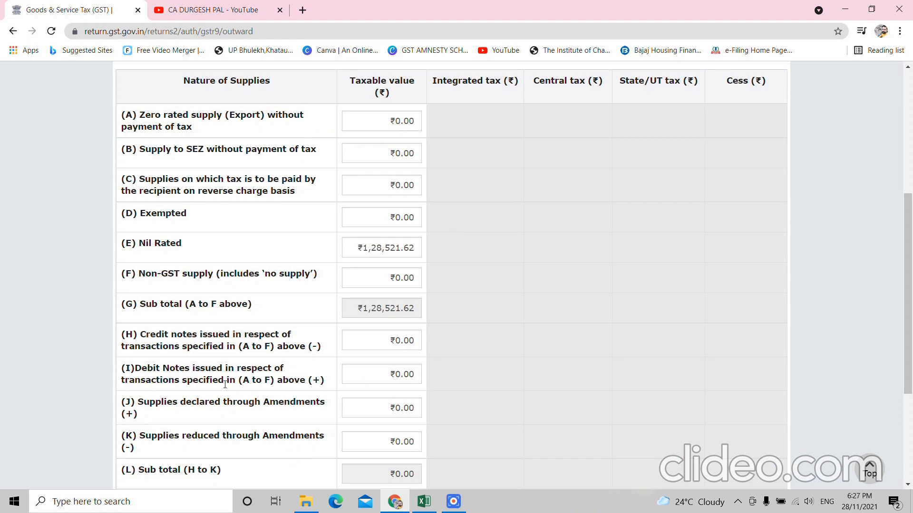
{"action": "left_click_drag", "start_coordinate": [909, 230], "coordinate": [911, 321]}
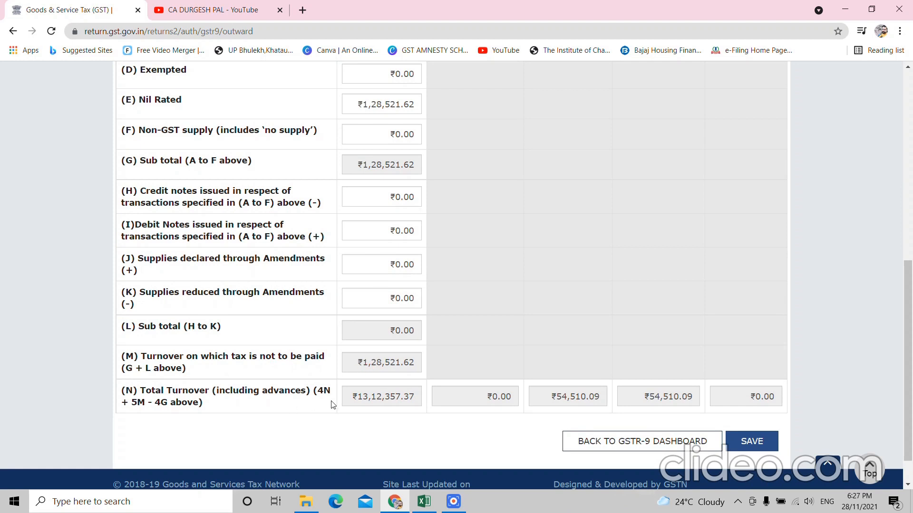
{"action": "scroll", "coordinate": [813, 285], "scroll_direction": "up", "scroll_amount": 3}
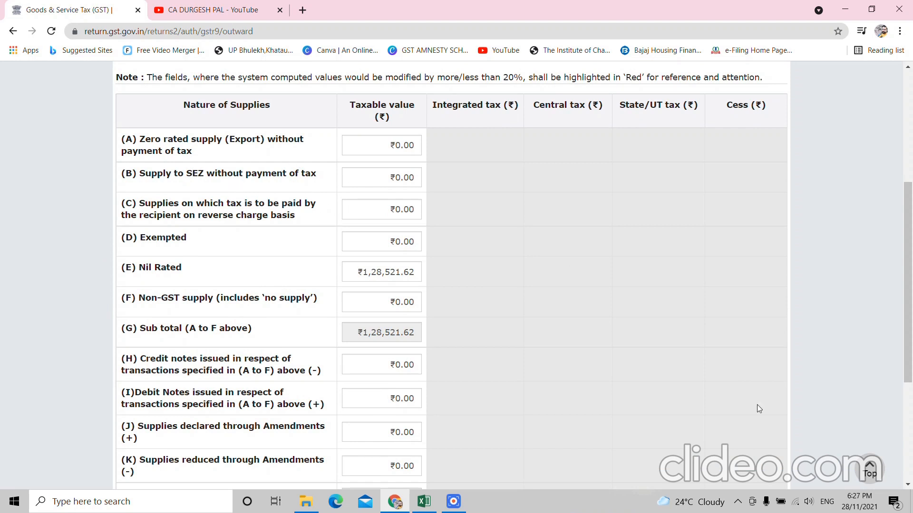
{"action": "scroll", "coordinate": [584, 487], "scroll_direction": "down", "scroll_amount": 4}
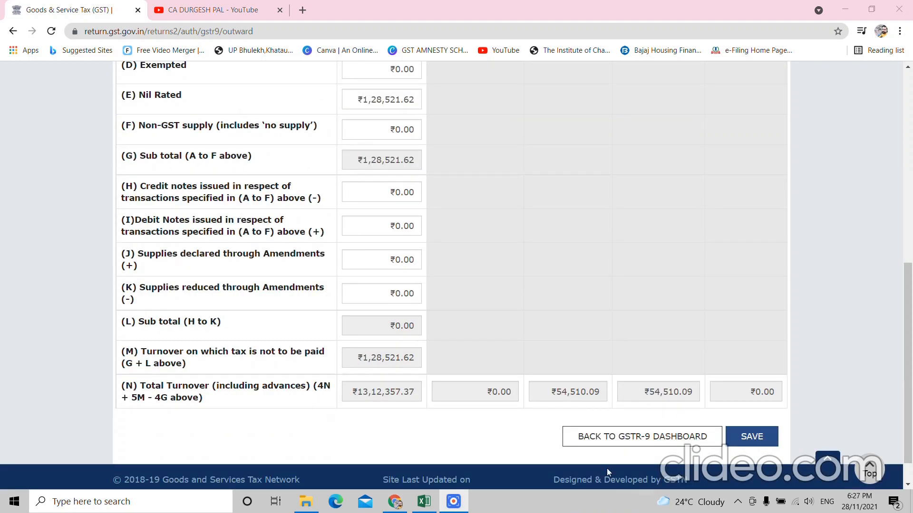
{"action": "left_click", "coordinate": [621, 440]}
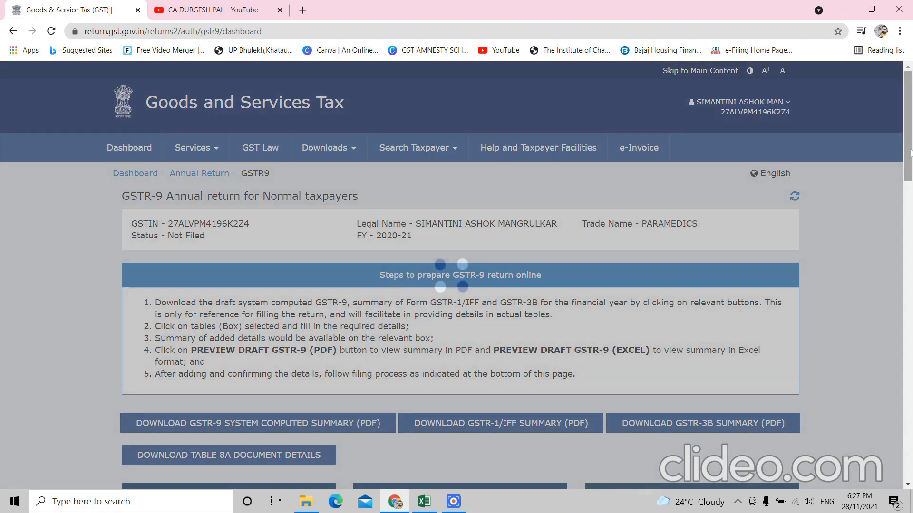
- Open table 9, details of tax paid as declared in returns, and examine the tax payable, cash and ITC columns
{"action": "left_click_drag", "start_coordinate": [909, 153], "coordinate": [910, 215]}
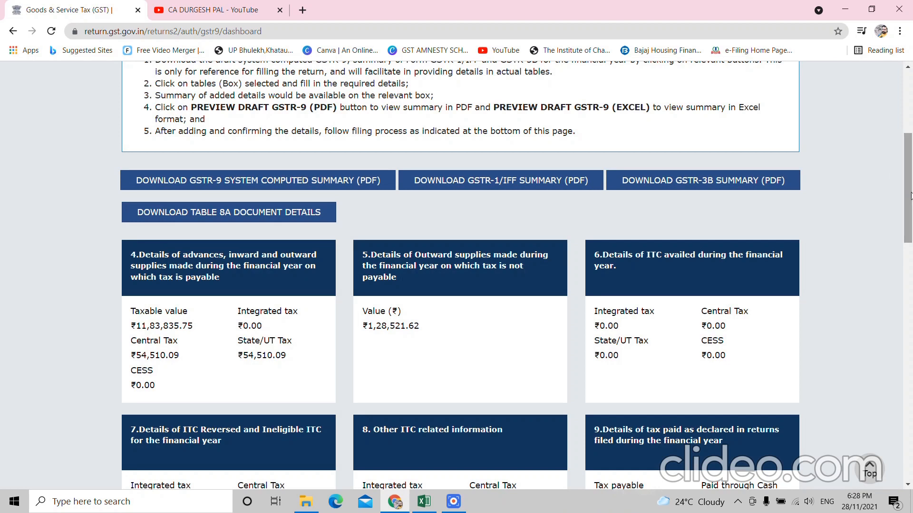
{"action": "scroll", "coordinate": [911, 190], "scroll_direction": "down", "scroll_amount": 6}
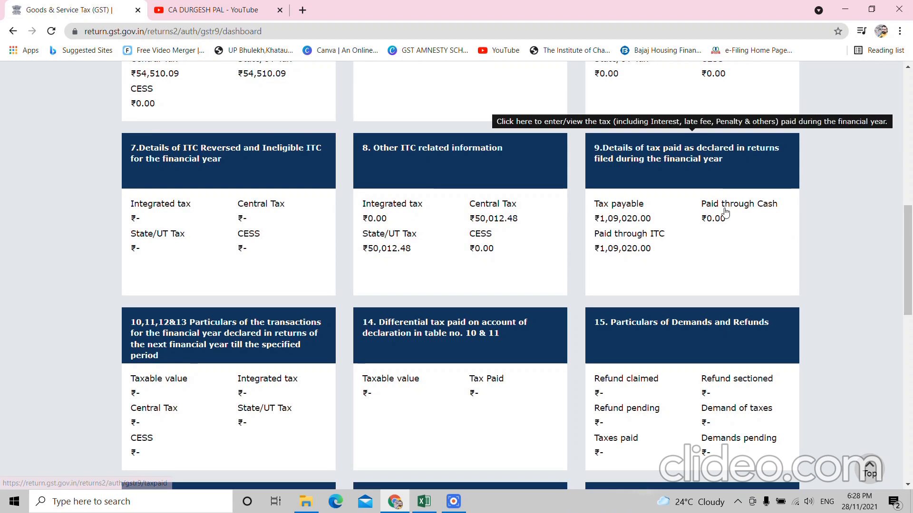
{"action": "left_click", "coordinate": [666, 163]}
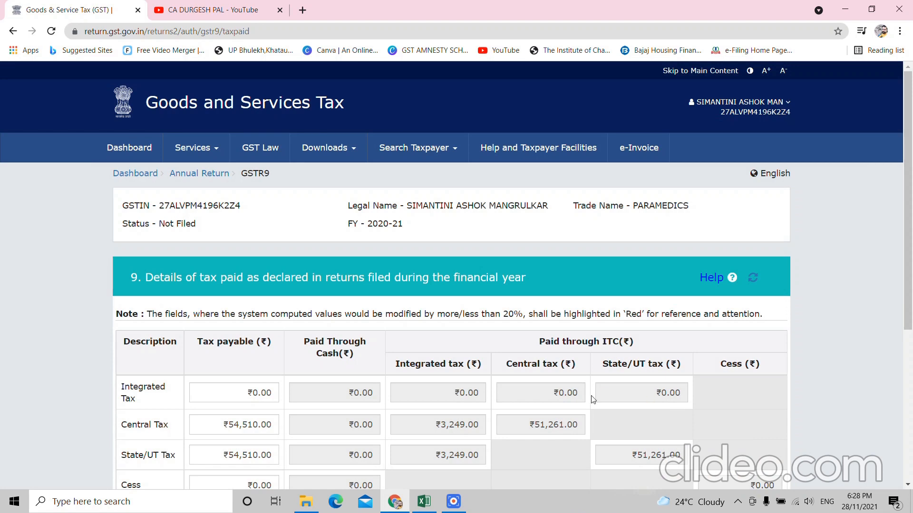
{"action": "left_click", "coordinate": [585, 494]}
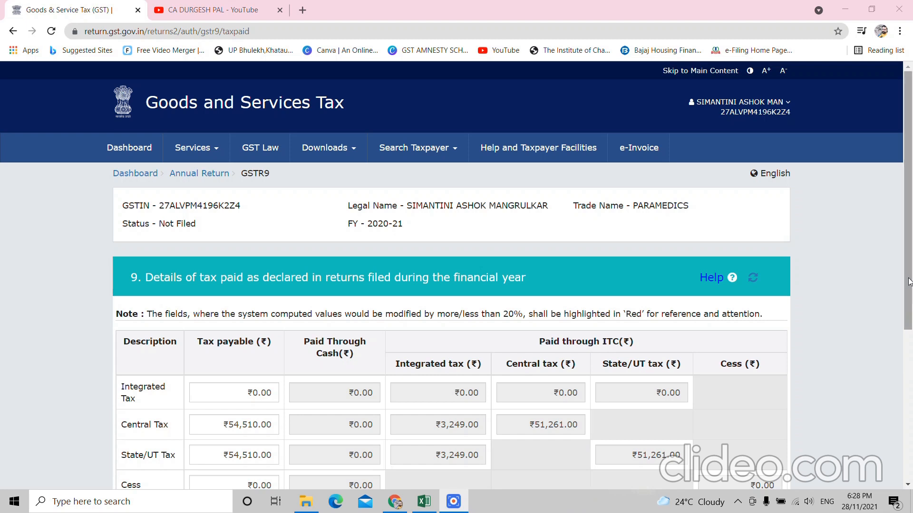
{"action": "scroll", "coordinate": [910, 279], "scroll_direction": "down", "scroll_amount": 2}
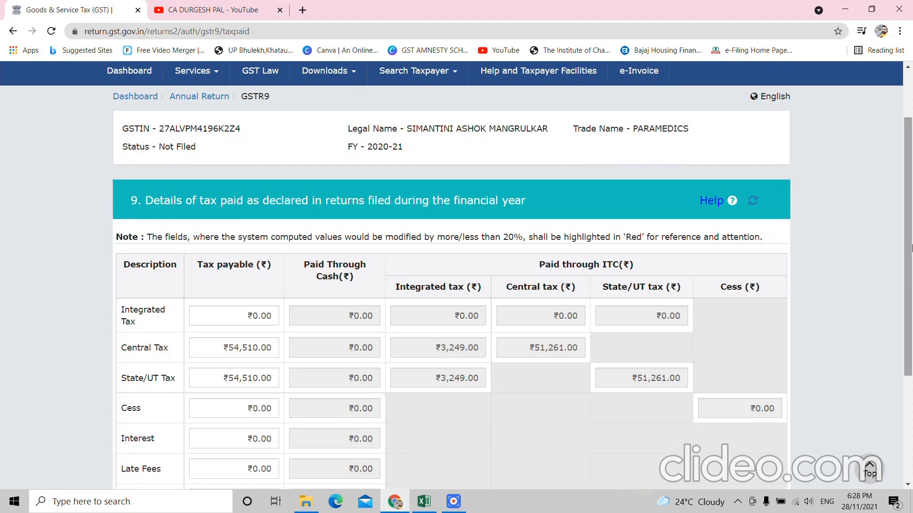
{"action": "left_click_drag", "start_coordinate": [911, 247], "coordinate": [908, 333]}
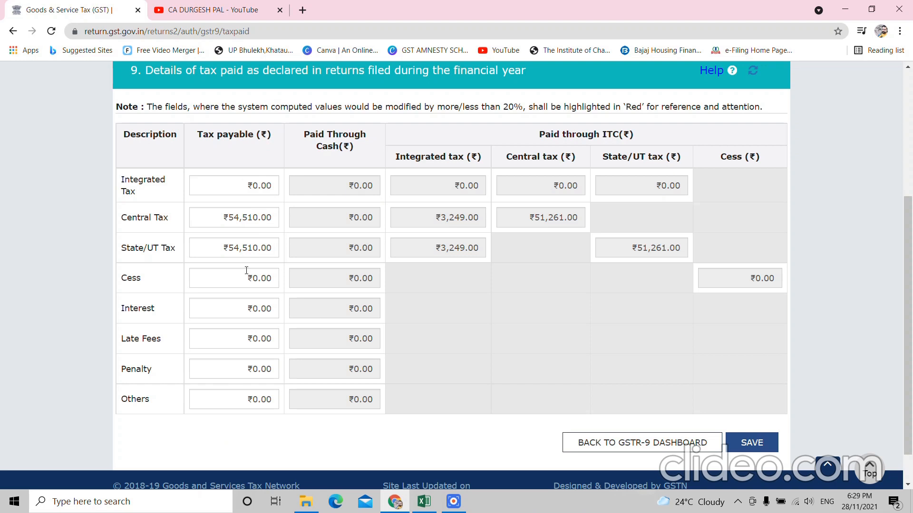
- Check the tax payable fields from Integrated Tax to Interest in table 9, then go back to the GSTR-9 dashboard without saving
{"action": "left_click", "coordinate": [234, 185]}
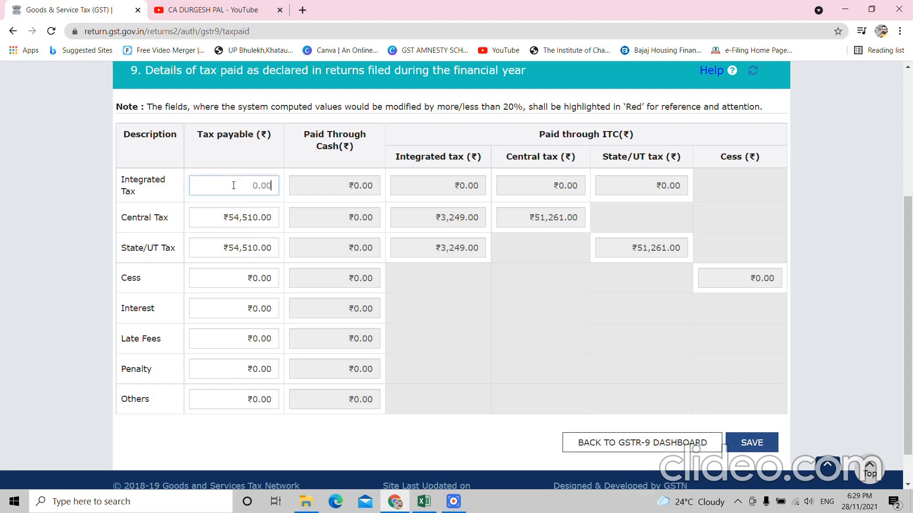
{"action": "left_click", "coordinate": [233, 219]}
{"action": "left_click", "coordinate": [239, 249]}
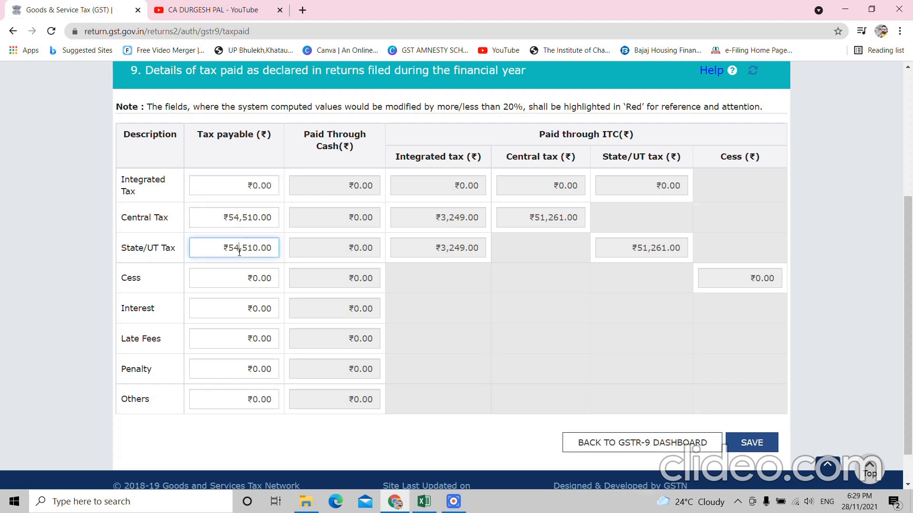
{"action": "left_click", "coordinate": [246, 280]}
{"action": "left_click", "coordinate": [248, 307]}
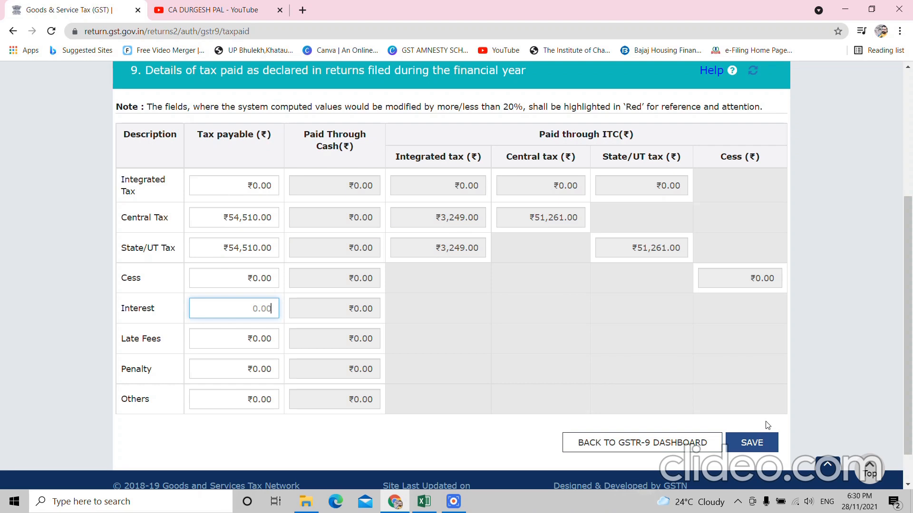
{"action": "left_click", "coordinate": [609, 442]}
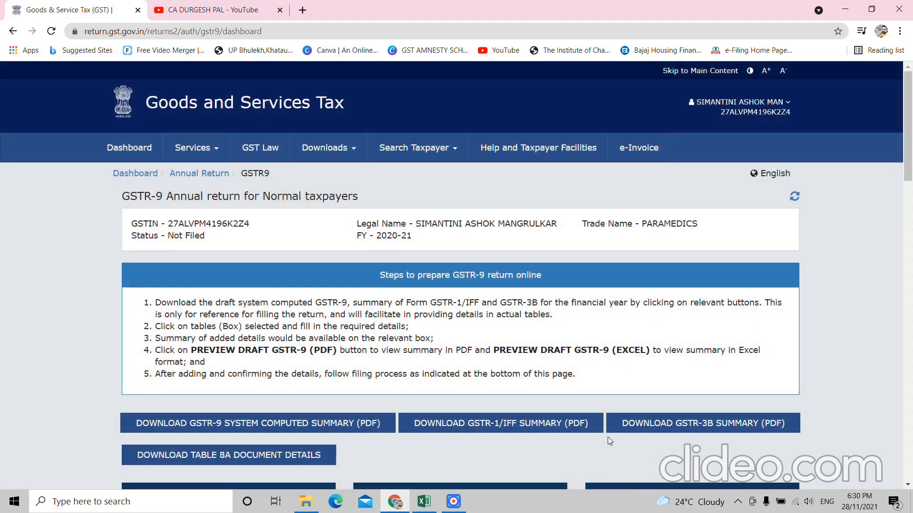
- Open tables 10, 11, 12 & 13, examine the amendment, ITC and total turnover rows, and go back to the GSTR-9 dashboard
{"action": "scroll", "coordinate": [909, 181], "scroll_direction": "down", "scroll_amount": 1}
{"action": "left_click_drag", "start_coordinate": [909, 181], "coordinate": [910, 314]}
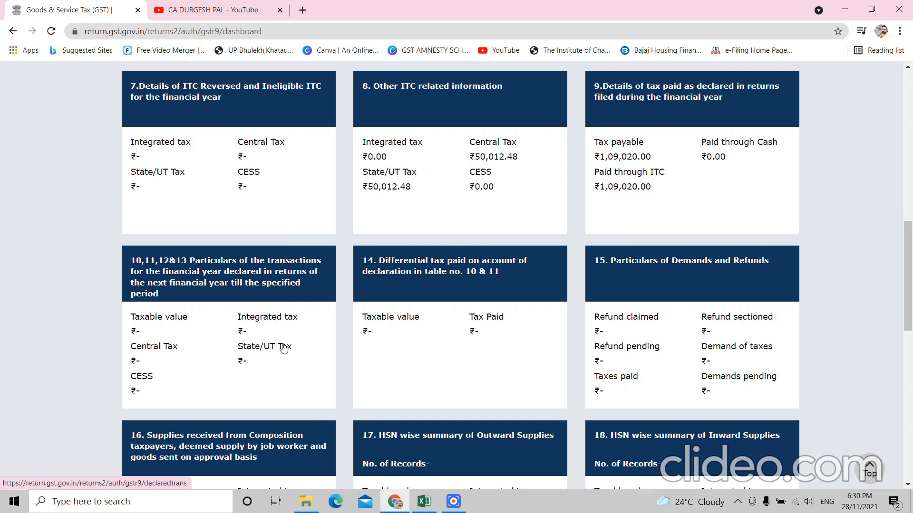
{"action": "left_click", "coordinate": [225, 290]}
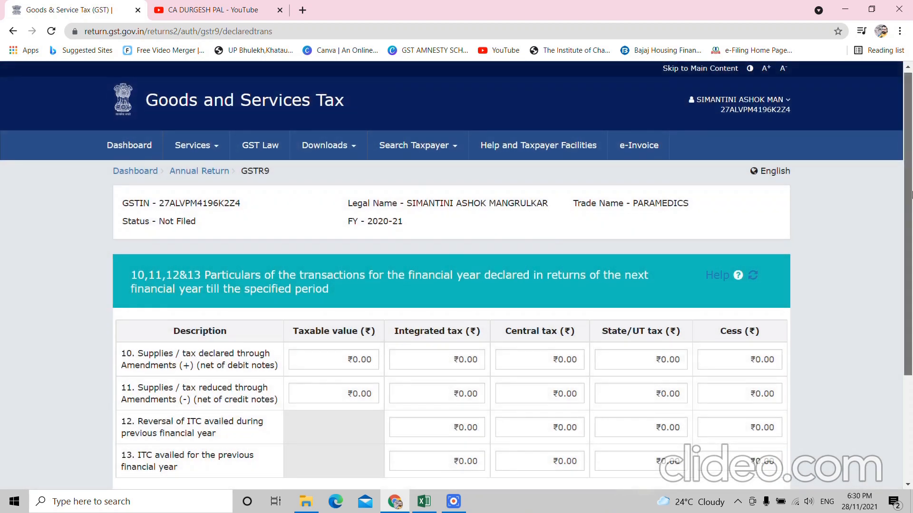
{"action": "scroll", "coordinate": [911, 232], "scroll_direction": "down", "scroll_amount": 2}
{"action": "scroll", "coordinate": [910, 233], "scroll_direction": "down", "scroll_amount": 2}
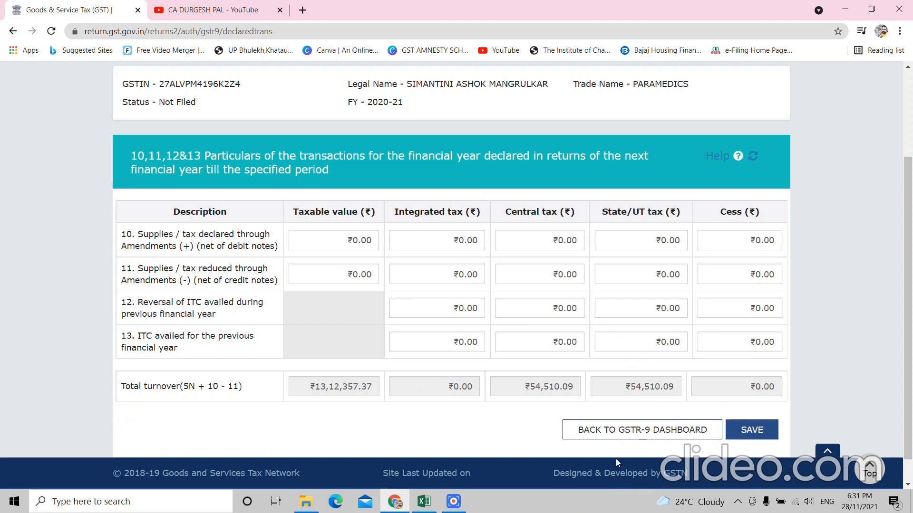
{"action": "left_click", "coordinate": [587, 493]}
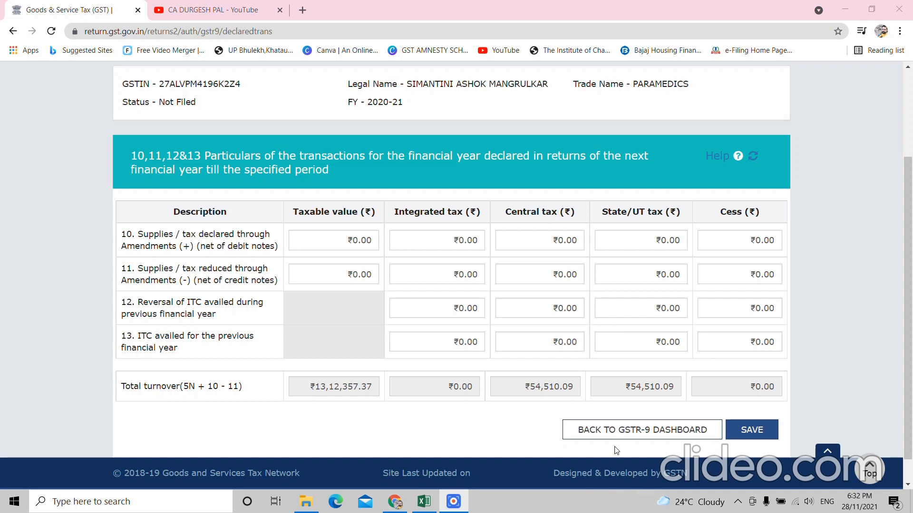
{"action": "left_click", "coordinate": [618, 431]}
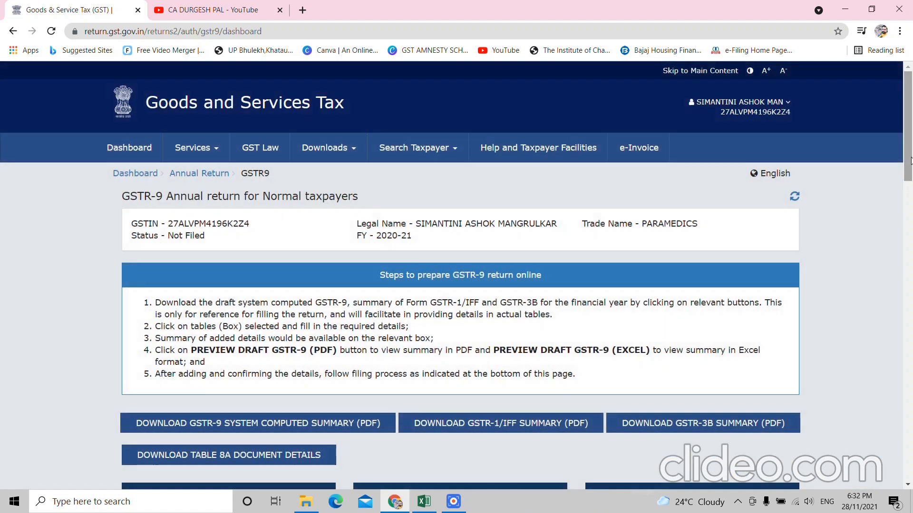
- Open table 14, differential tax paid on account of declaration in tables 10 & 11, and examine its payable and paid columns
{"action": "left_click_drag", "start_coordinate": [908, 164], "coordinate": [911, 226]}
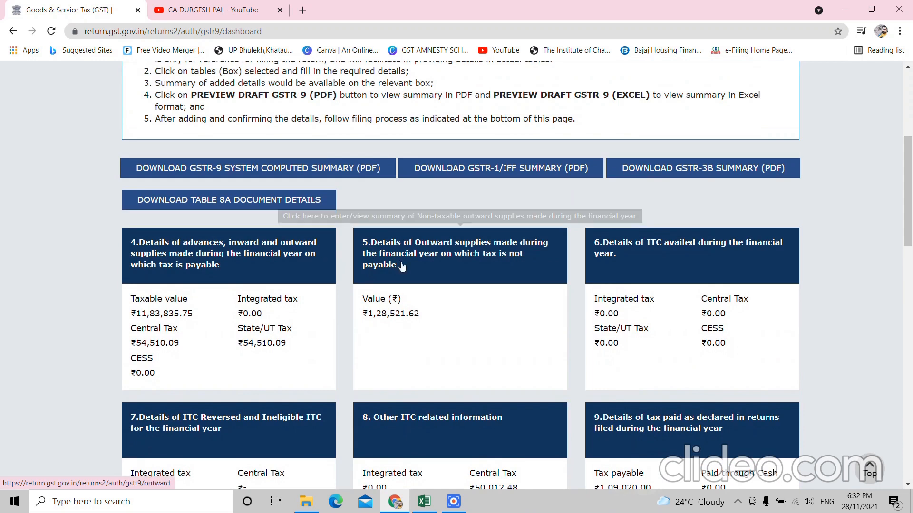
{"action": "left_click_drag", "start_coordinate": [912, 204], "coordinate": [912, 250]}
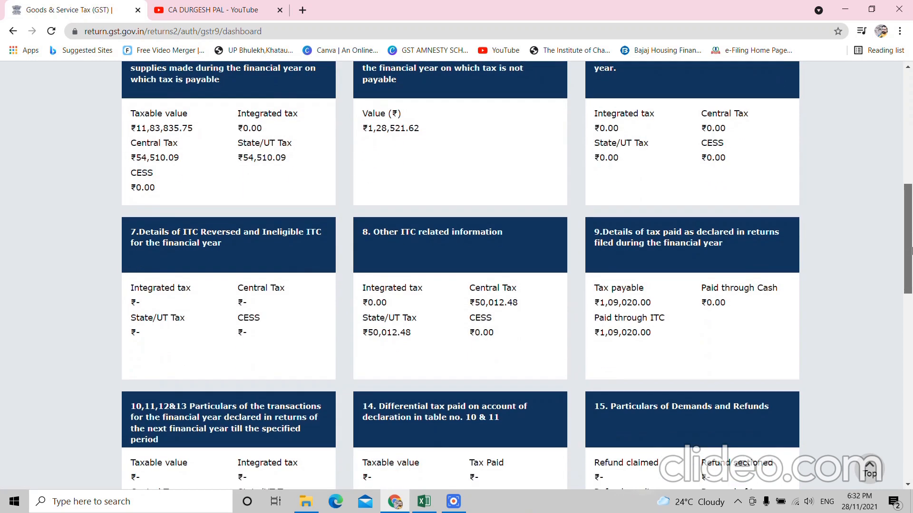
{"action": "scroll", "coordinate": [912, 257], "scroll_direction": "down", "scroll_amount": 1}
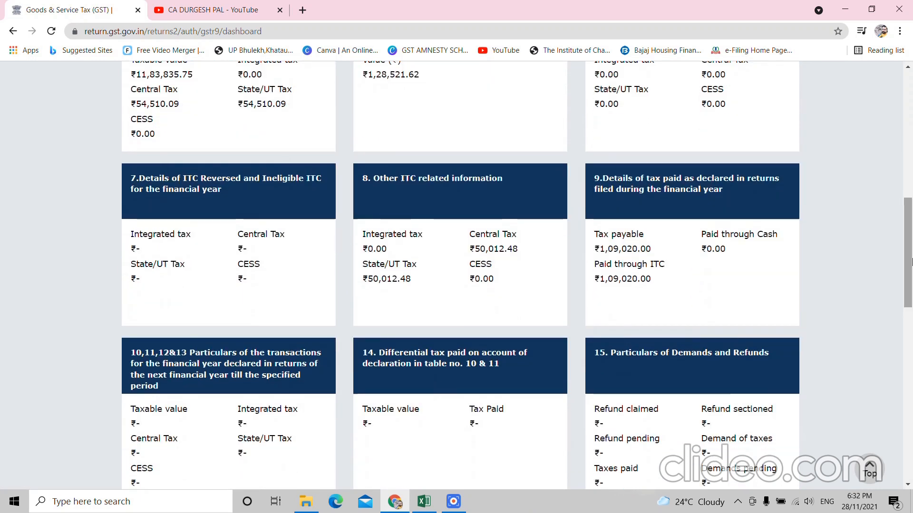
{"action": "left_click_drag", "start_coordinate": [911, 261], "coordinate": [912, 271]}
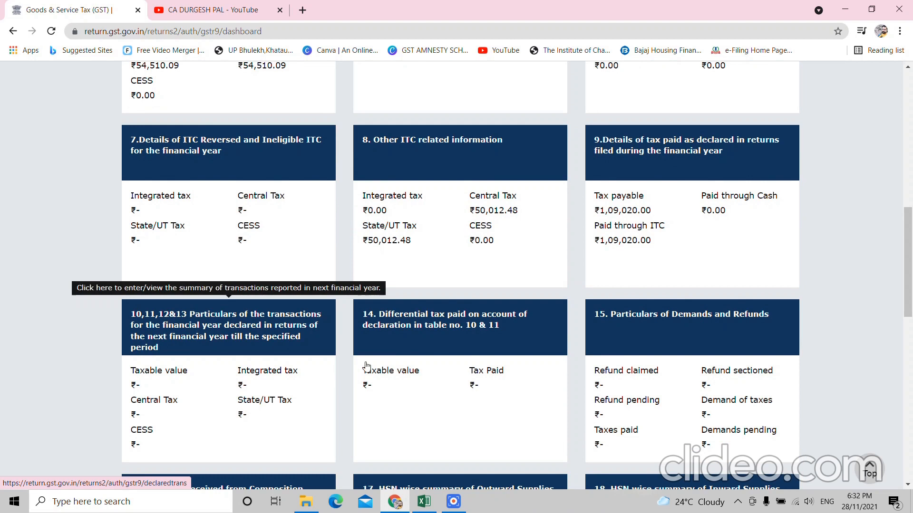
{"action": "left_click", "coordinate": [463, 336]}
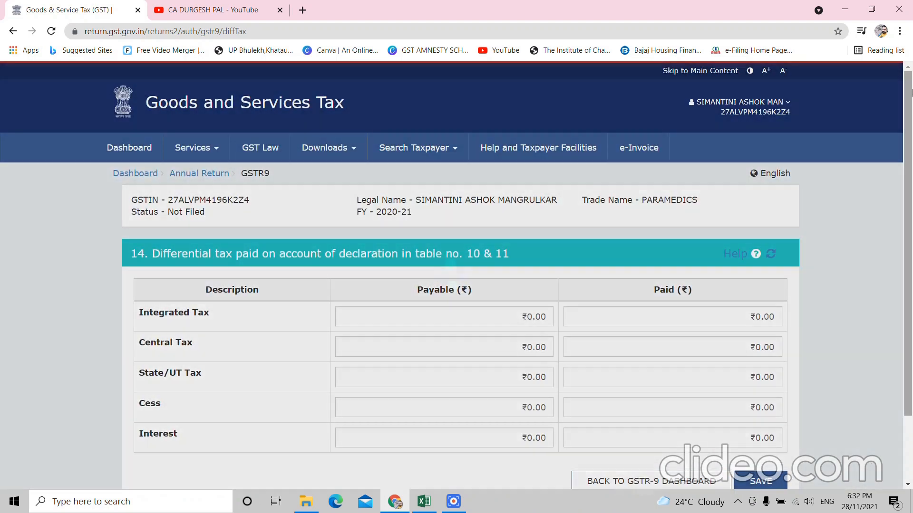
{"action": "scroll", "coordinate": [910, 182], "scroll_direction": "down", "scroll_amount": 1}
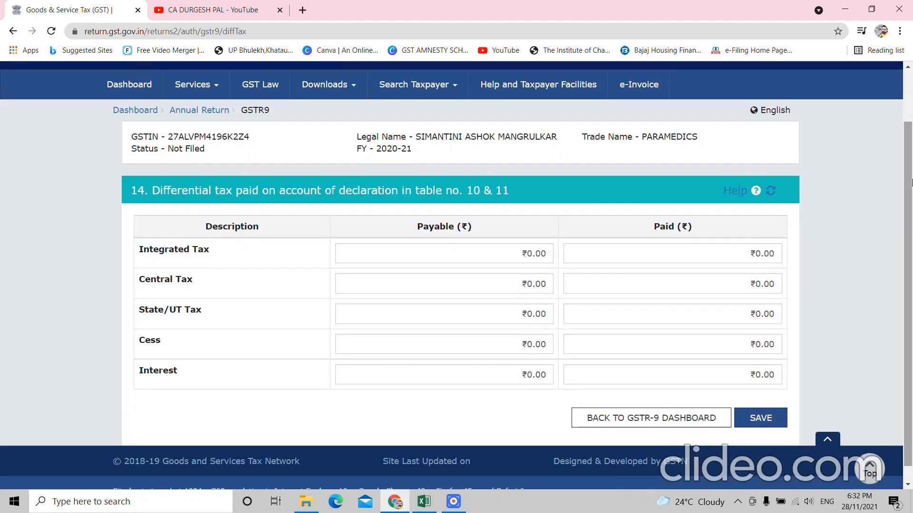
{"action": "scroll", "coordinate": [910, 190], "scroll_direction": "down", "scroll_amount": 1}
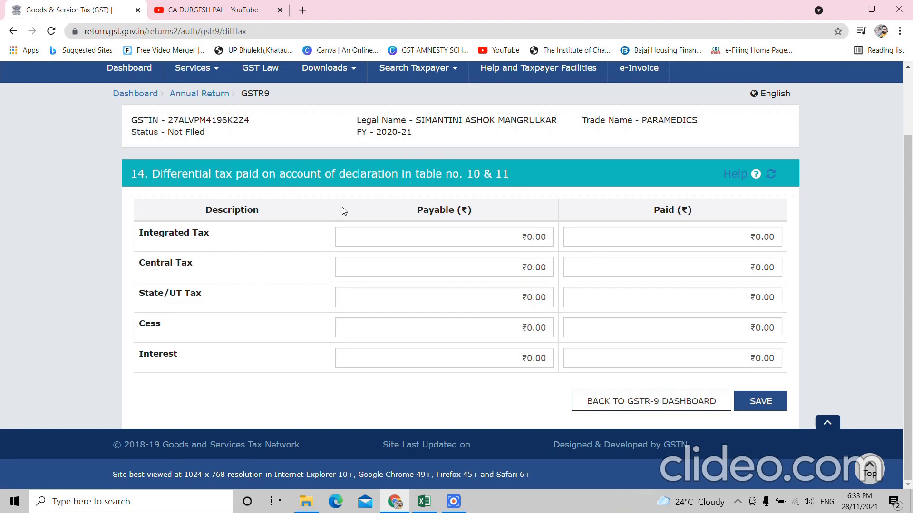
- Check the payable fields for Integrated Tax, Central Tax and State/UT Tax in table 14, then go back to the GSTR-9 dashboard without saving
{"action": "left_click", "coordinate": [409, 241]}
{"action": "left_click", "coordinate": [411, 266]}
{"action": "left_click", "coordinate": [418, 306]}
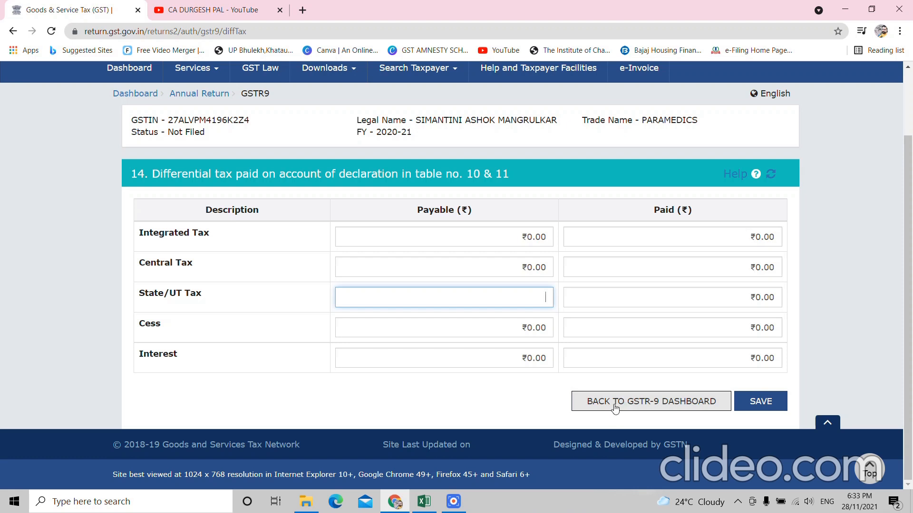
{"action": "left_click", "coordinate": [614, 404]}
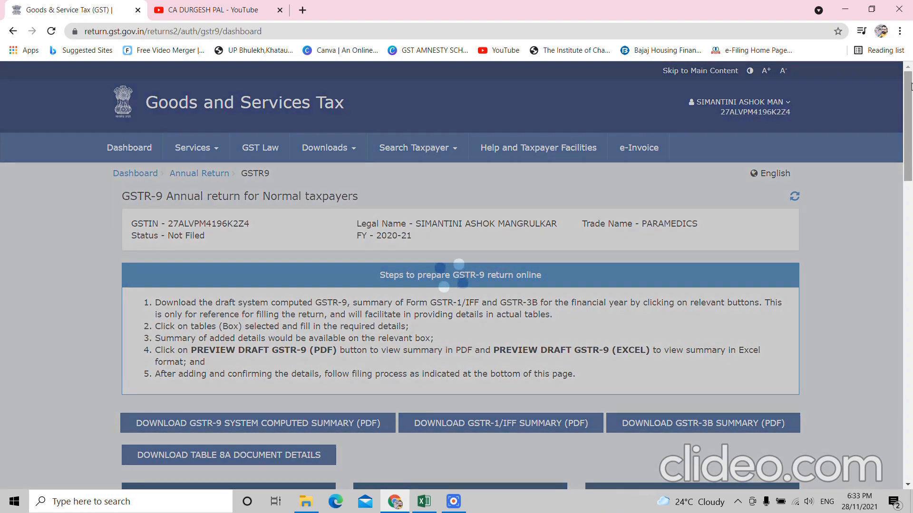
- Open table 6, details of ITC availed during the financial year, and examine the GSTR-3B total, inward supply and import of goods rows
{"action": "left_click_drag", "start_coordinate": [911, 87], "coordinate": [911, 168]}
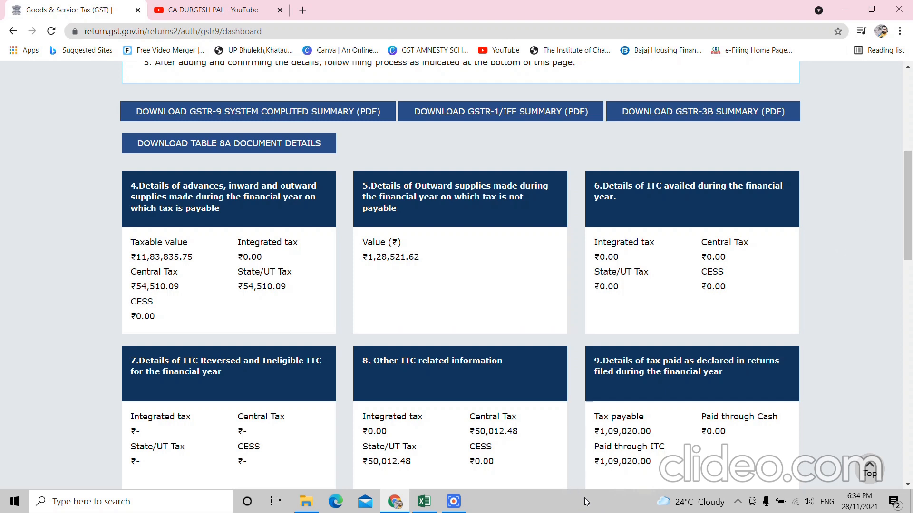
{"action": "left_click", "coordinate": [658, 222]}
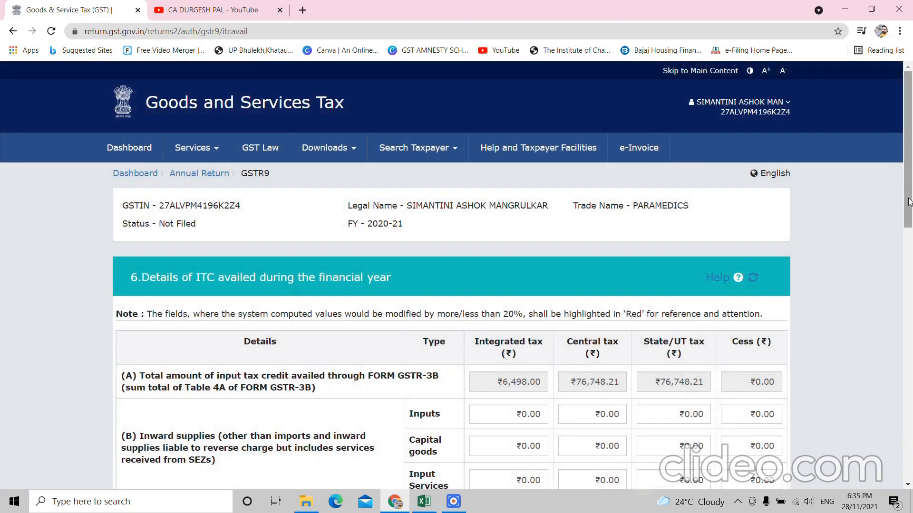
{"action": "left_click_drag", "start_coordinate": [910, 216], "coordinate": [910, 271]}
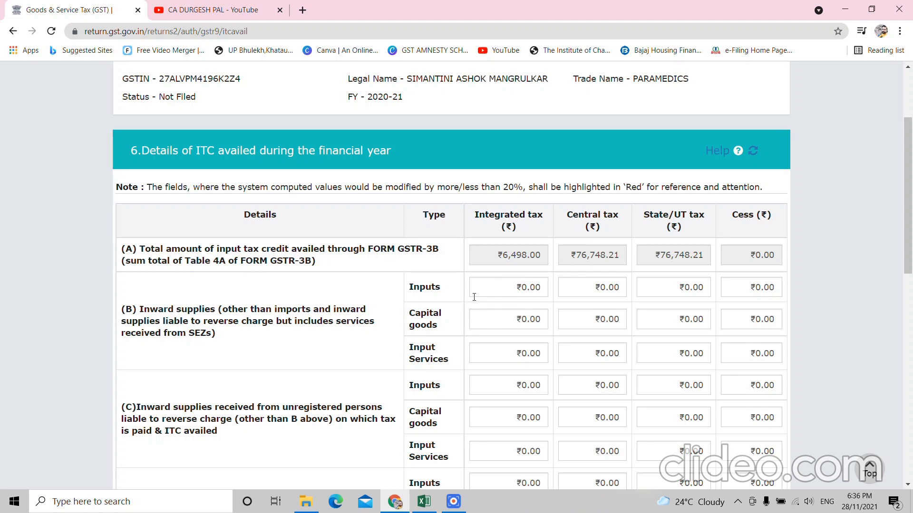
{"action": "left_click_drag", "start_coordinate": [908, 242], "coordinate": [911, 302]}
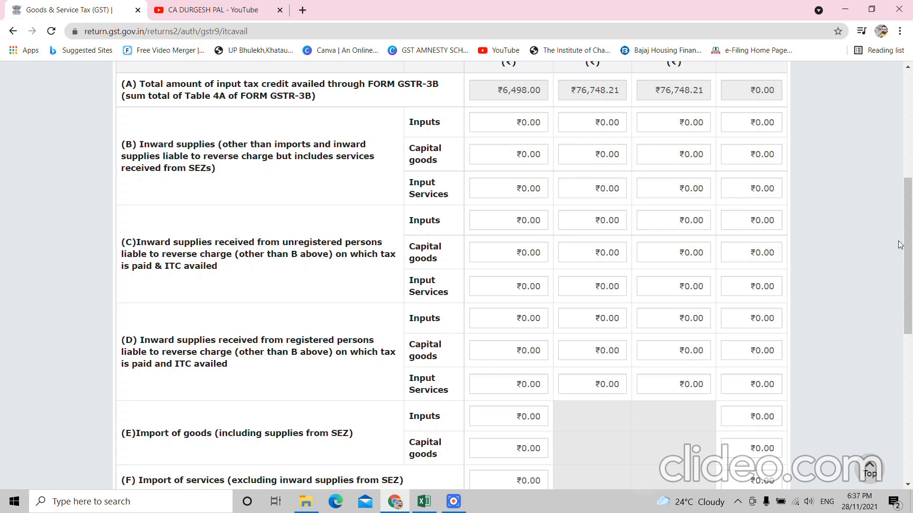
{"action": "left_click_drag", "start_coordinate": [908, 243], "coordinate": [910, 275]}
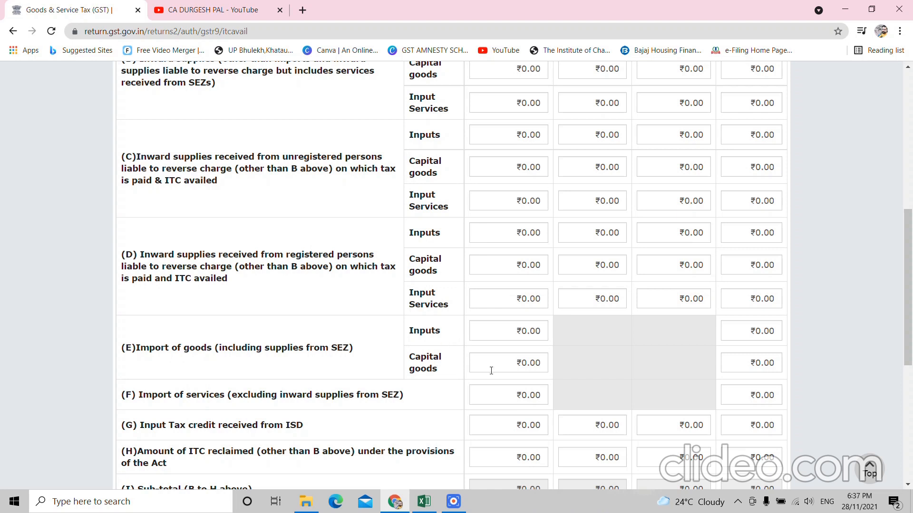
- Review table 6's import of services, ISD, reclaimed ITC, difference, transition credit and total ITC rows, then go back to the GSTR-9 dashboard
{"action": "left_click_drag", "start_coordinate": [909, 317], "coordinate": [911, 362]}
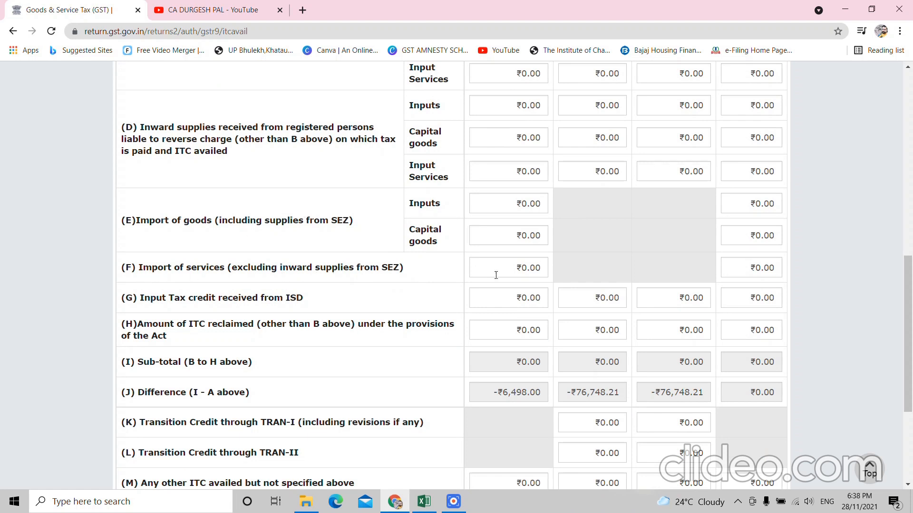
{"action": "scroll", "coordinate": [803, 305], "scroll_direction": "down", "scroll_amount": 2}
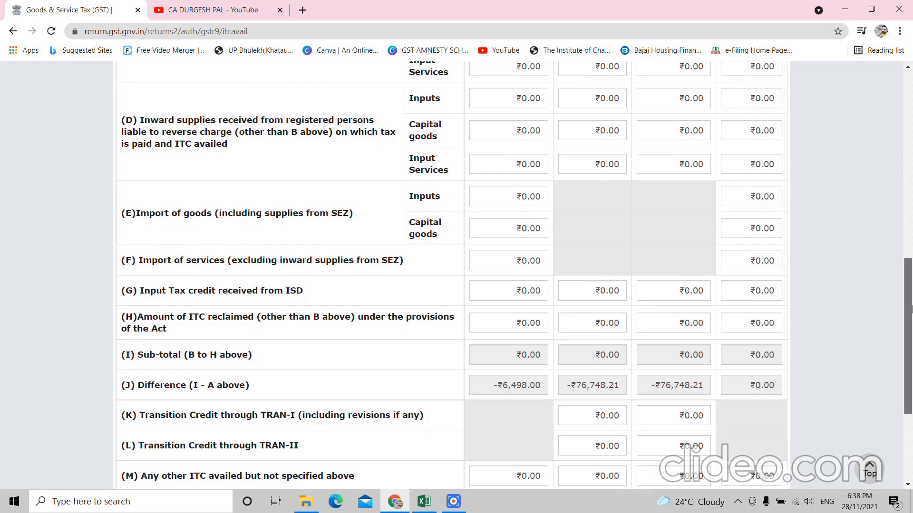
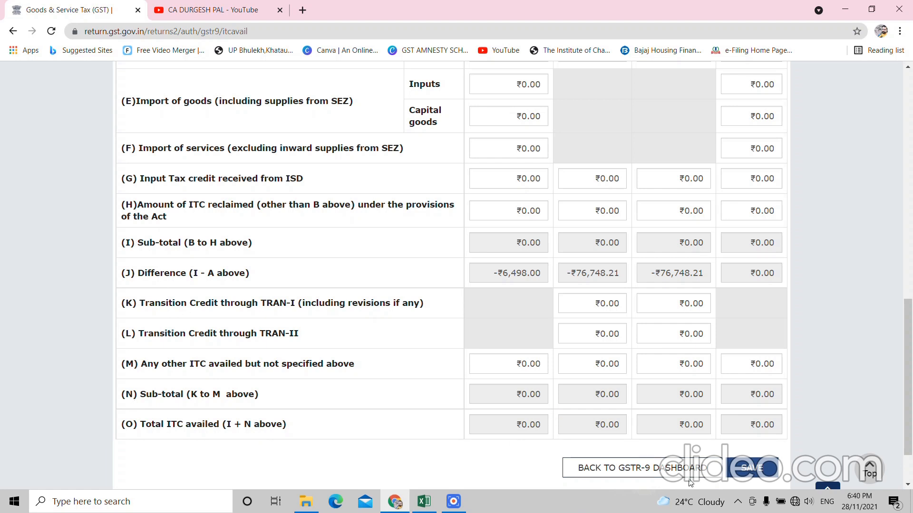
{"action": "scroll", "coordinate": [911, 332], "scroll_direction": "down", "scroll_amount": 1}
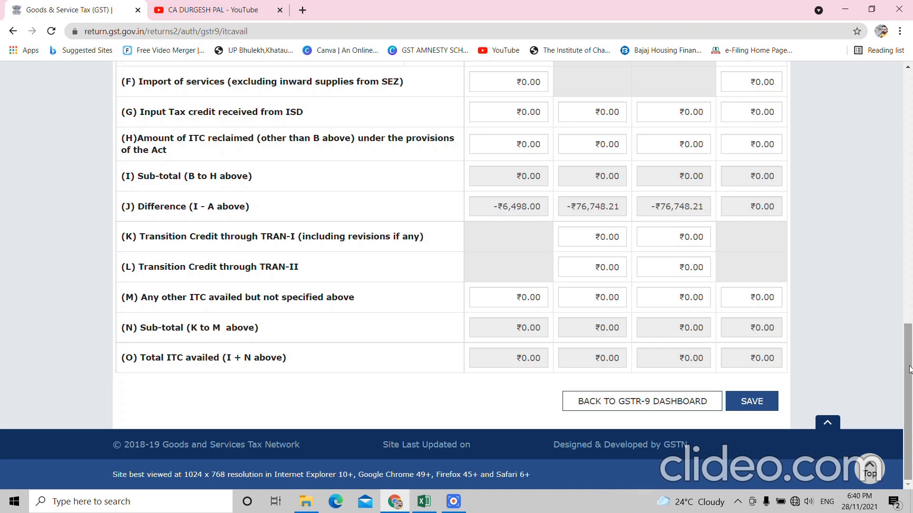
{"action": "left_click", "coordinate": [655, 398]}
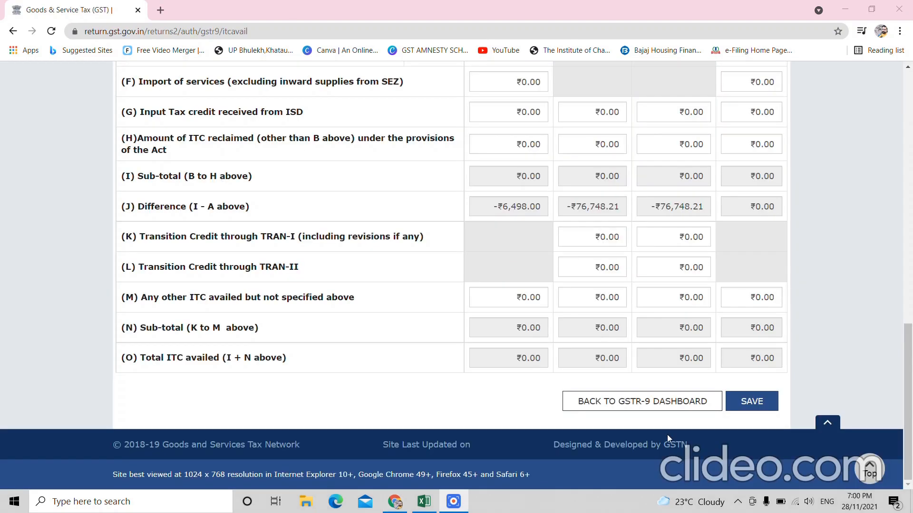
{"action": "left_click", "coordinate": [590, 409]}
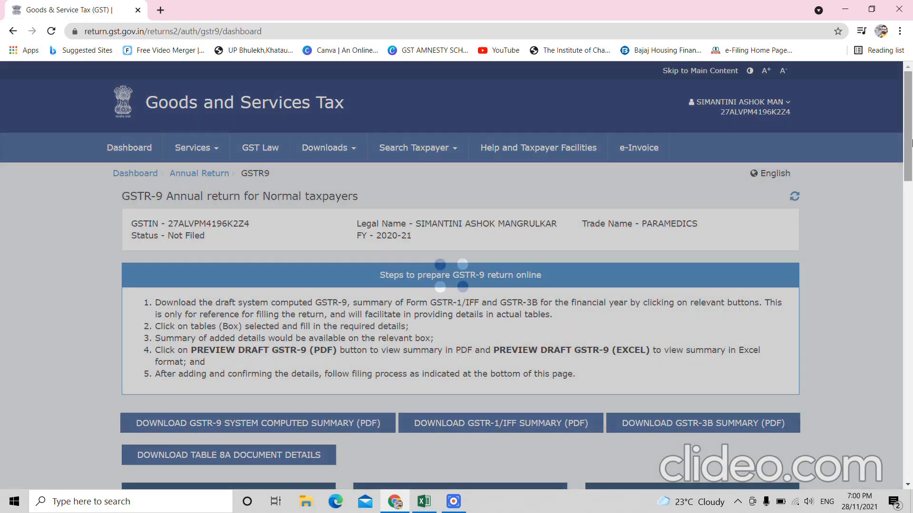
- Open table 7, details of ITC reversed and ineligible ITC, and examine the rule-wise, section 17(5) and TRAN credit reversal rows
{"action": "left_click_drag", "start_coordinate": [911, 142], "coordinate": [911, 267]}
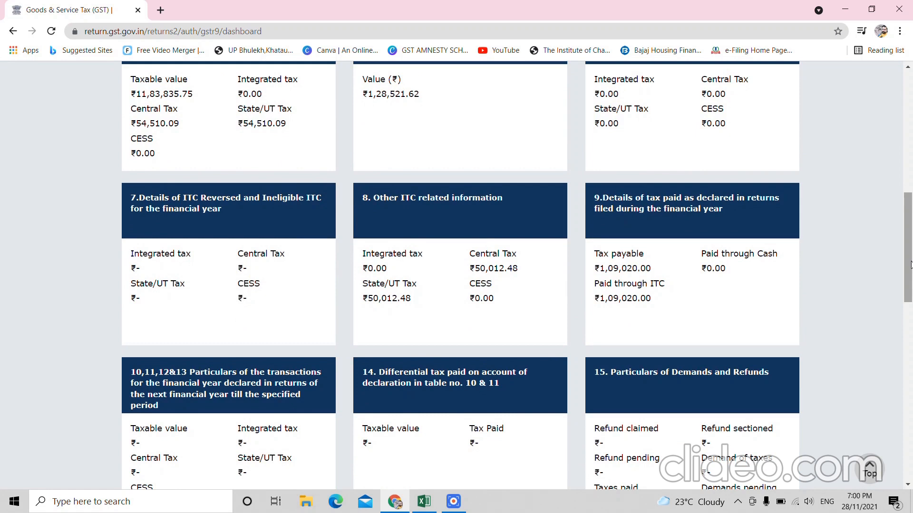
{"action": "left_click", "coordinate": [268, 229]}
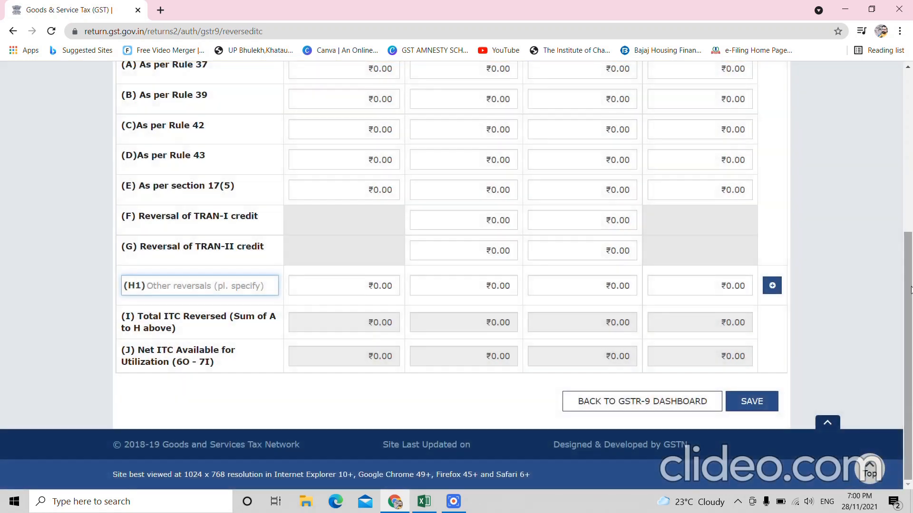
{"action": "left_click_drag", "start_coordinate": [910, 277], "coordinate": [910, 194]}
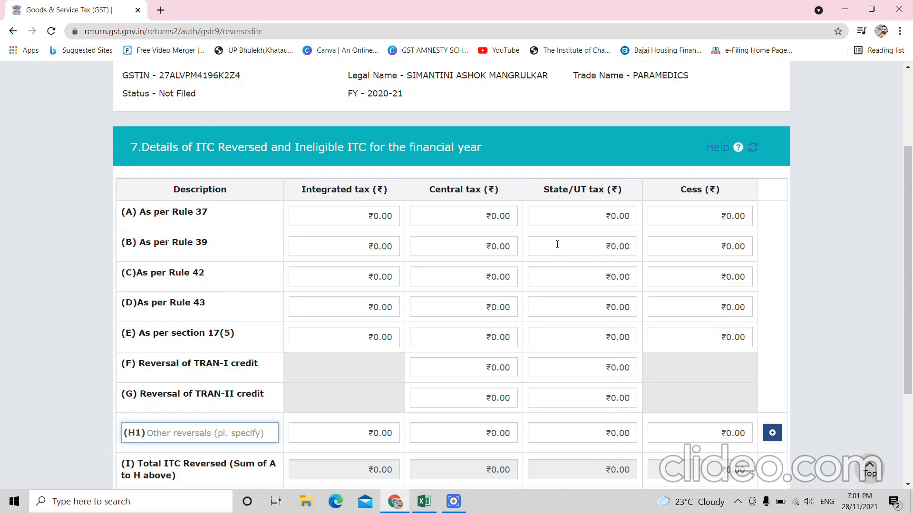
{"action": "left_click_drag", "start_coordinate": [911, 314], "coordinate": [909, 378]}
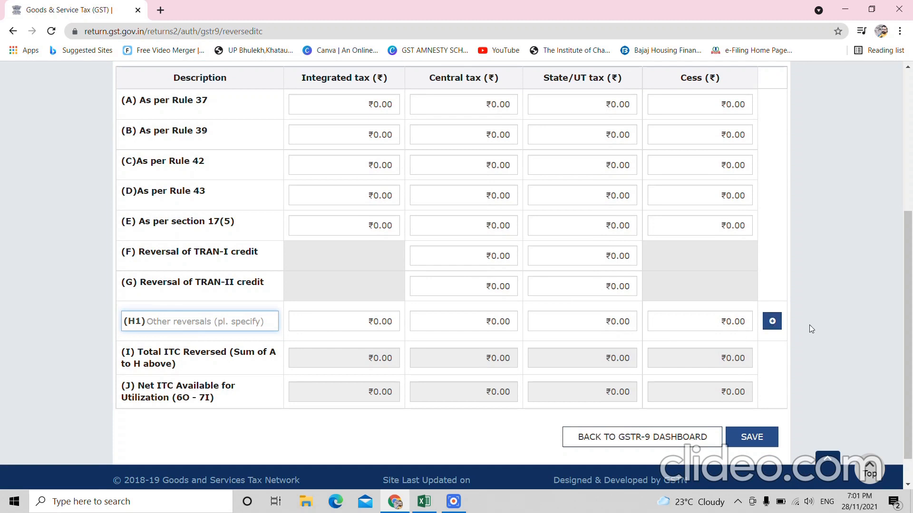
{"action": "scroll", "coordinate": [911, 322], "scroll_direction": "down", "scroll_amount": 1}
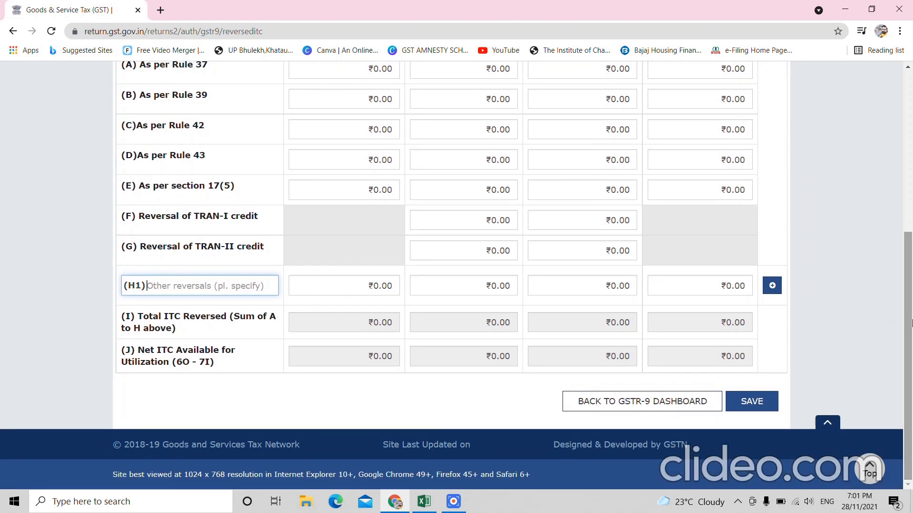
- Review table 7's other reversals, total ITC reversed and net ITC available rows, then go back to the GSTR-9 dashboard without saving
{"action": "scroll", "coordinate": [911, 327], "scroll_direction": "up", "scroll_amount": 3}
{"action": "scroll", "coordinate": [911, 327], "scroll_direction": "down", "scroll_amount": 3}
{"action": "mouse_move", "coordinate": [911, 327]}
{"action": "left_mouse_down"}
{"action": "mouse_move", "coordinate": [911, 265]}
{"action": "mouse_move", "coordinate": [911, 320]}
{"action": "left_mouse_up"}
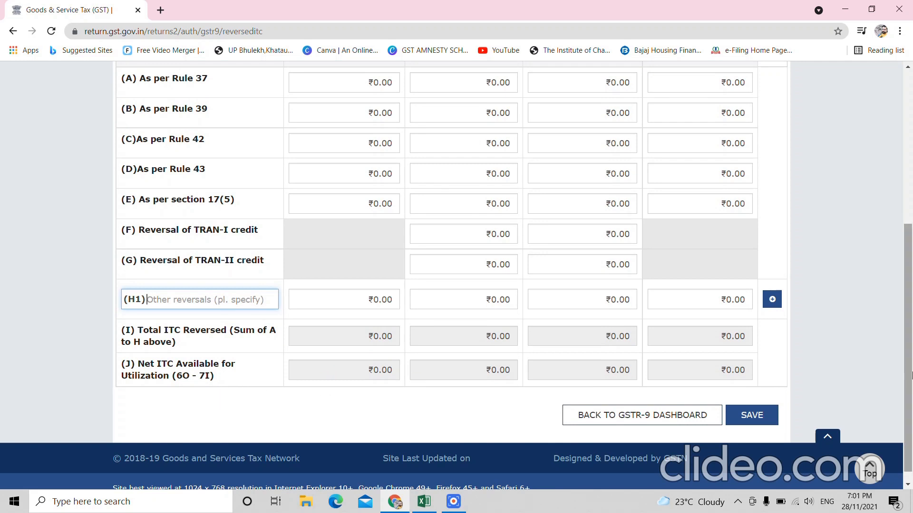
{"action": "scroll", "coordinate": [911, 376], "scroll_direction": "up", "scroll_amount": 2}
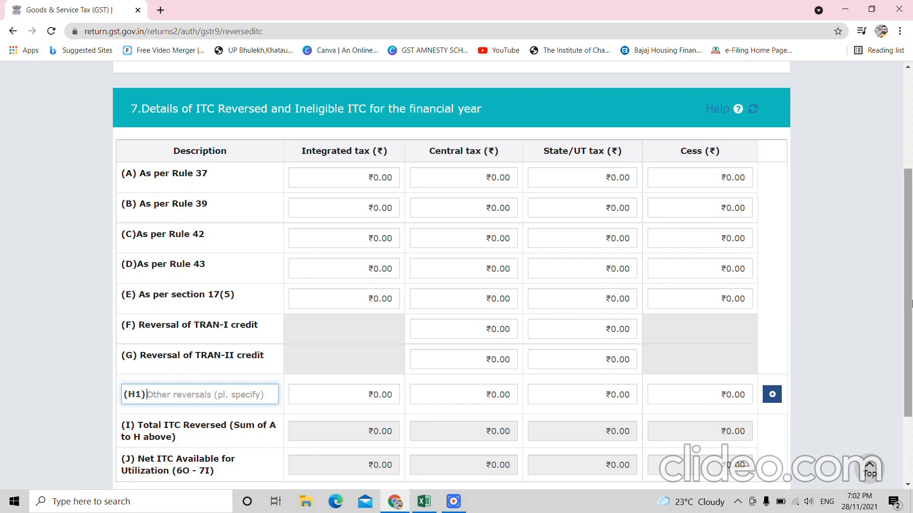
{"action": "left_click_drag", "start_coordinate": [910, 303], "coordinate": [910, 349]}
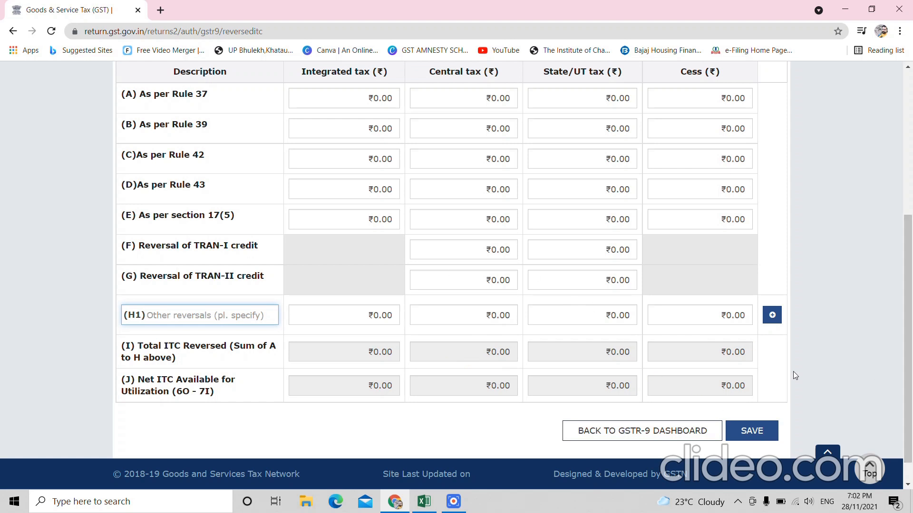
{"action": "left_click", "coordinate": [628, 430]}
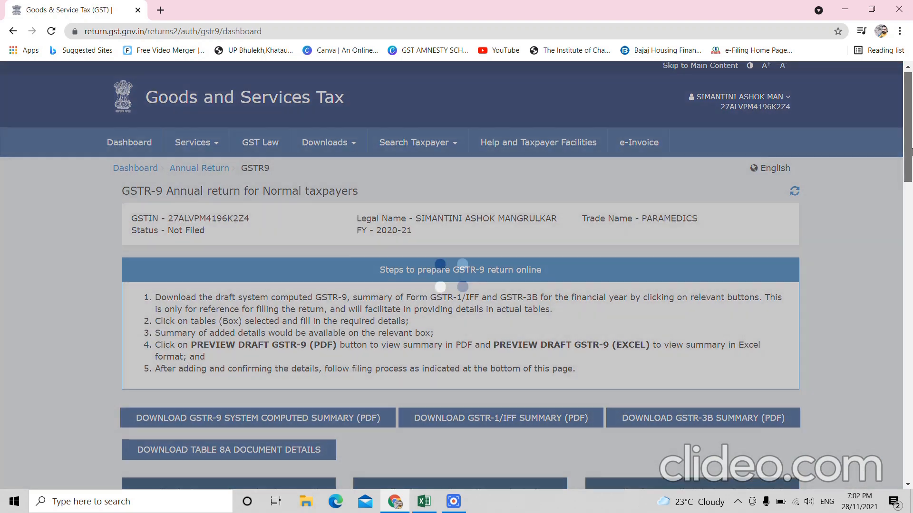
- Open table 8, other ITC related information, and examine its rows from ITC as per GSTR-2A to total ITC to be lapsed
{"action": "left_click_drag", "start_coordinate": [912, 151], "coordinate": [911, 267]}
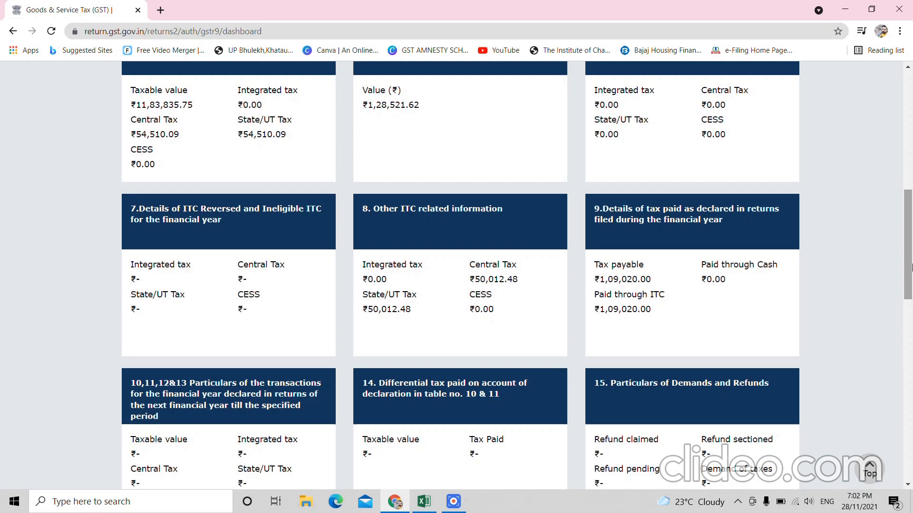
{"action": "left_click", "coordinate": [465, 214]}
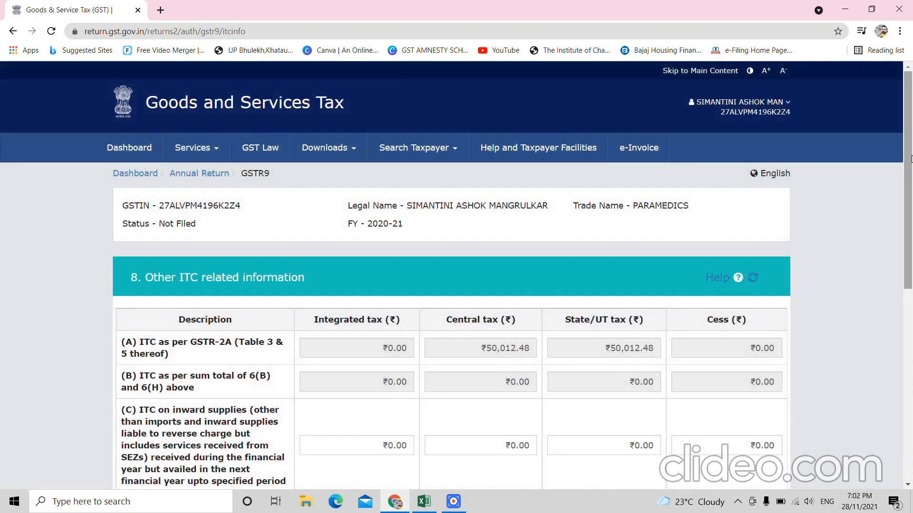
{"action": "left_click_drag", "start_coordinate": [911, 170], "coordinate": [912, 221]}
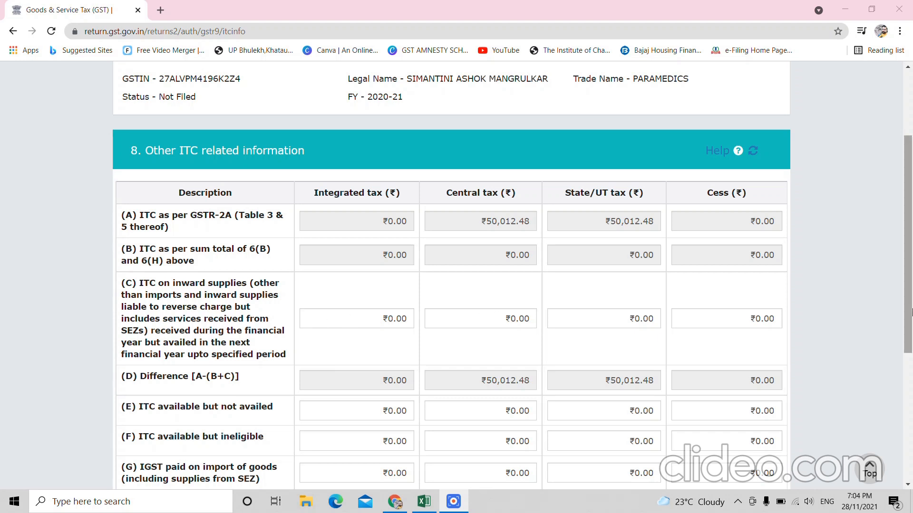
{"action": "left_click_drag", "start_coordinate": [910, 303], "coordinate": [910, 349]}
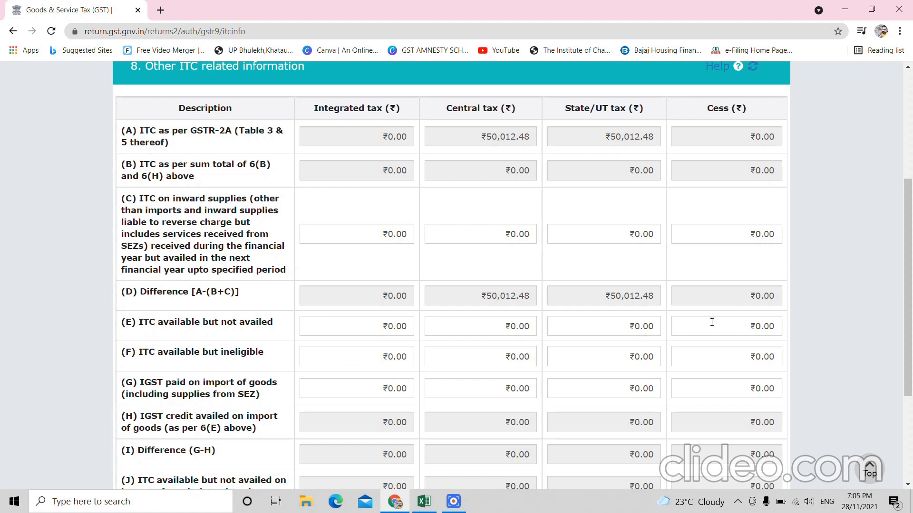
{"action": "scroll", "coordinate": [911, 289], "scroll_direction": "down", "scroll_amount": 1}
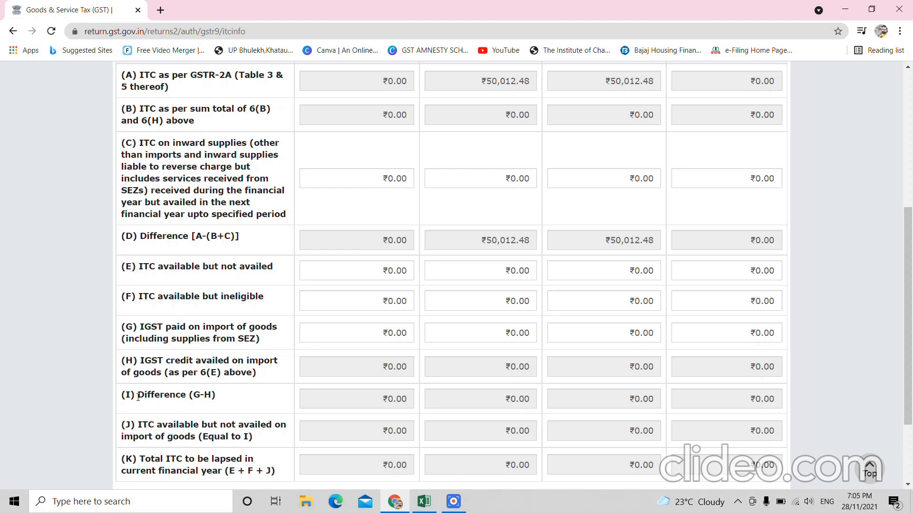
{"action": "scroll", "coordinate": [876, 333], "scroll_direction": "up", "scroll_amount": 1}
{"action": "scroll", "coordinate": [877, 333], "scroll_direction": "down", "scroll_amount": 3}
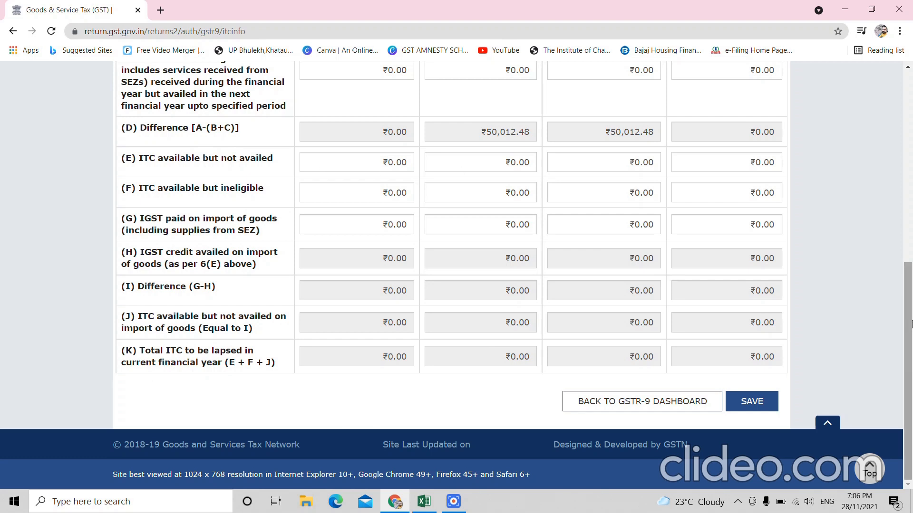
- Recheck table 8's rows from ITC as per GSTR-2A to total ITC to be lapsed, then go back to the GSTR-9 dashboard without saving
{"action": "scroll", "coordinate": [905, 304], "scroll_direction": "up", "scroll_amount": 3}
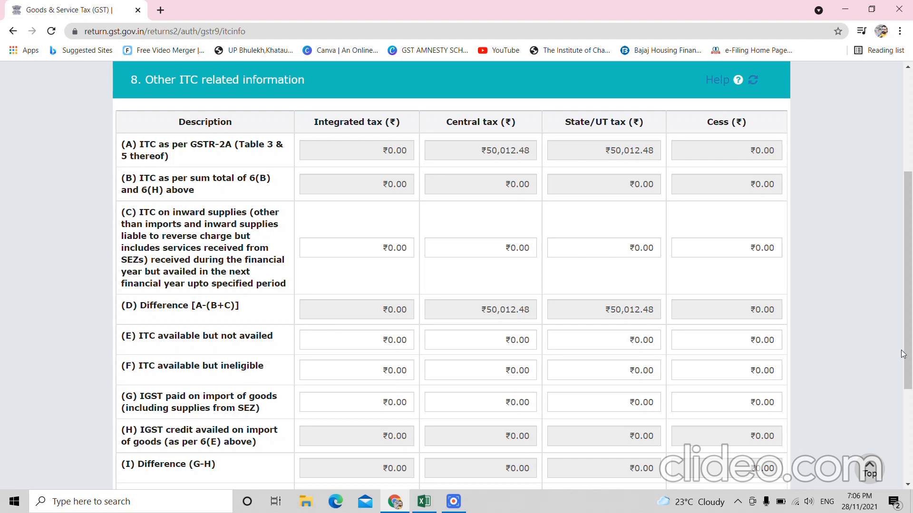
{"action": "left_click_drag", "start_coordinate": [908, 324], "coordinate": [908, 414]}
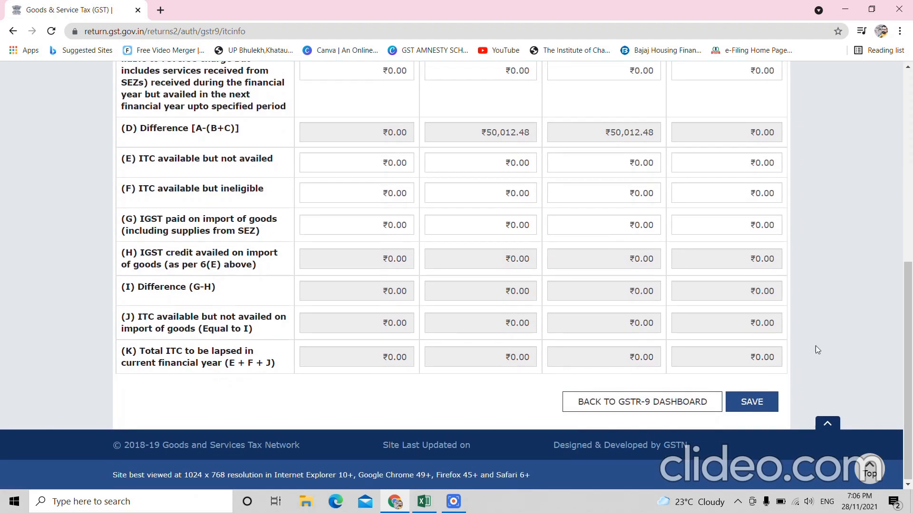
{"action": "left_click", "coordinate": [622, 402]}
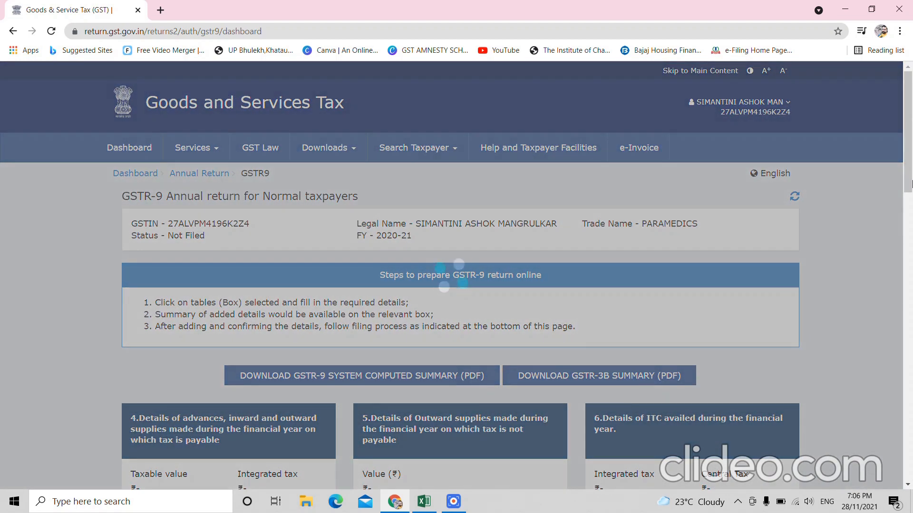
- Look over the dashboard's table boxes, from table 9 on tax paid through table 19 on late fee payable and paid
{"action": "left_click_drag", "start_coordinate": [910, 163], "coordinate": [910, 274]}
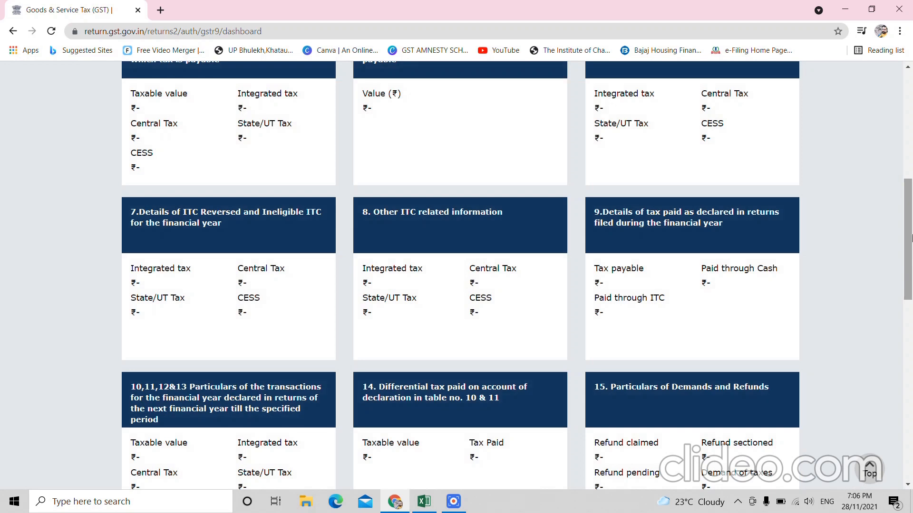
{"action": "left_click_drag", "start_coordinate": [911, 220], "coordinate": [911, 274]}
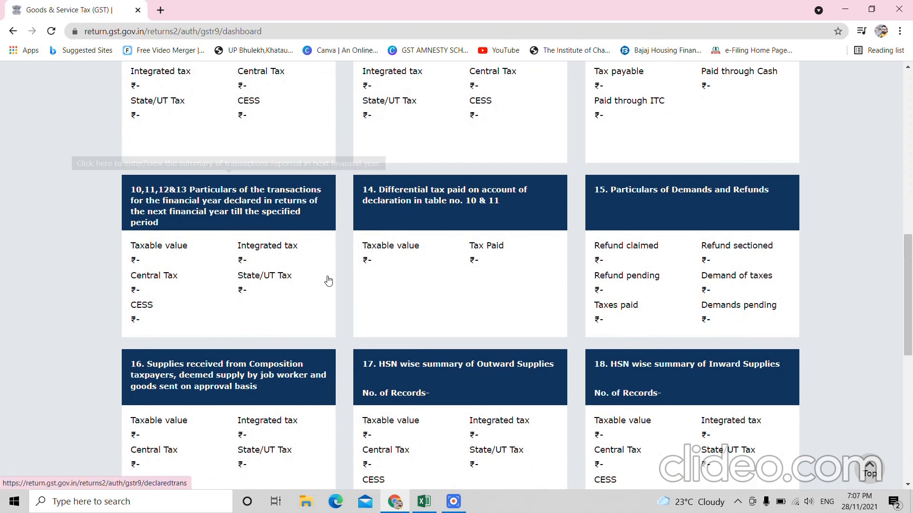
{"action": "left_click_drag", "start_coordinate": [910, 322], "coordinate": [911, 217]}
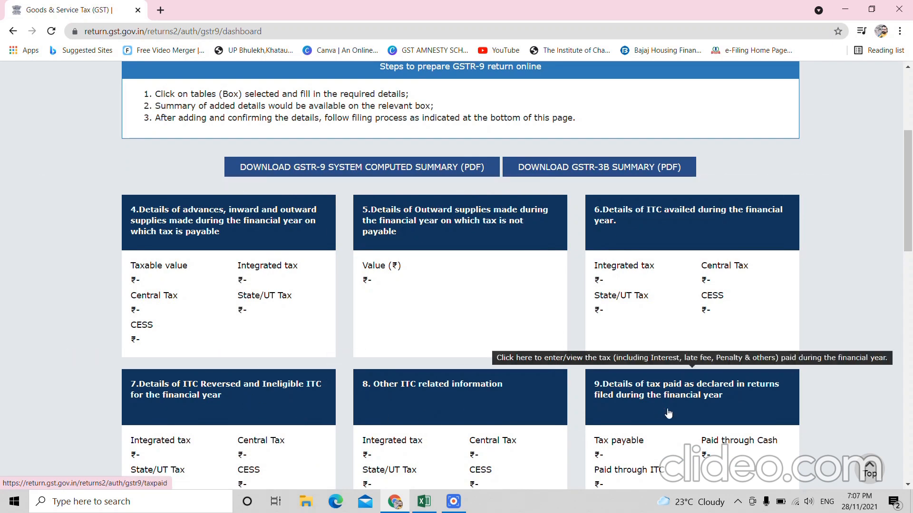
{"action": "left_click_drag", "start_coordinate": [910, 180], "coordinate": [910, 278]}
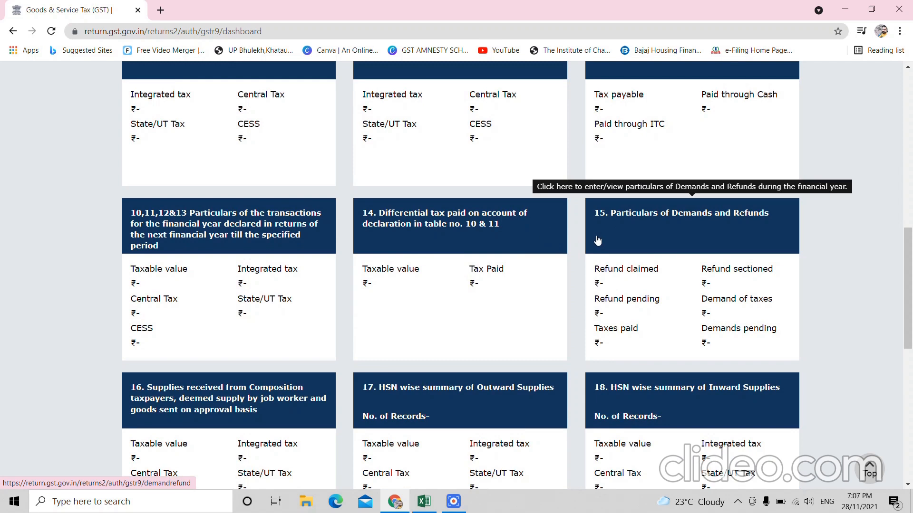
{"action": "left_click_drag", "start_coordinate": [910, 316], "coordinate": [911, 363]}
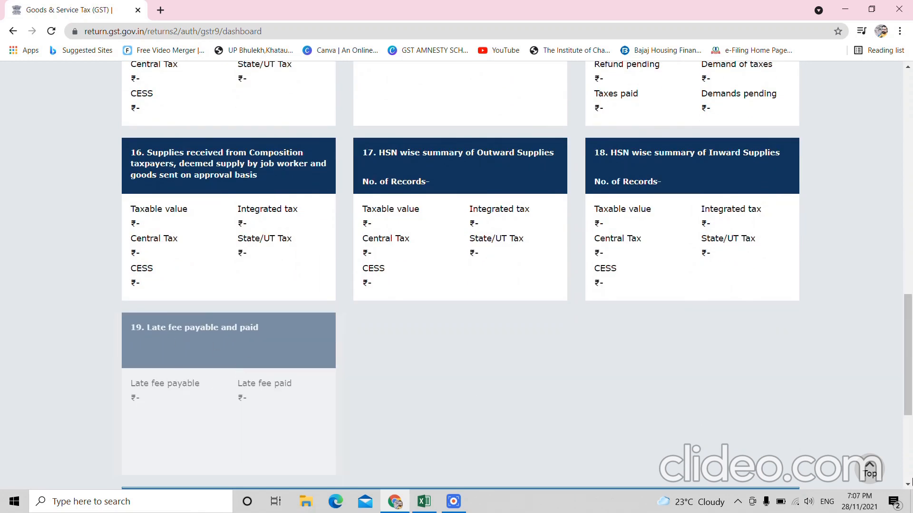
{"action": "scroll", "coordinate": [848, 317], "scroll_direction": "up", "scroll_amount": 3}
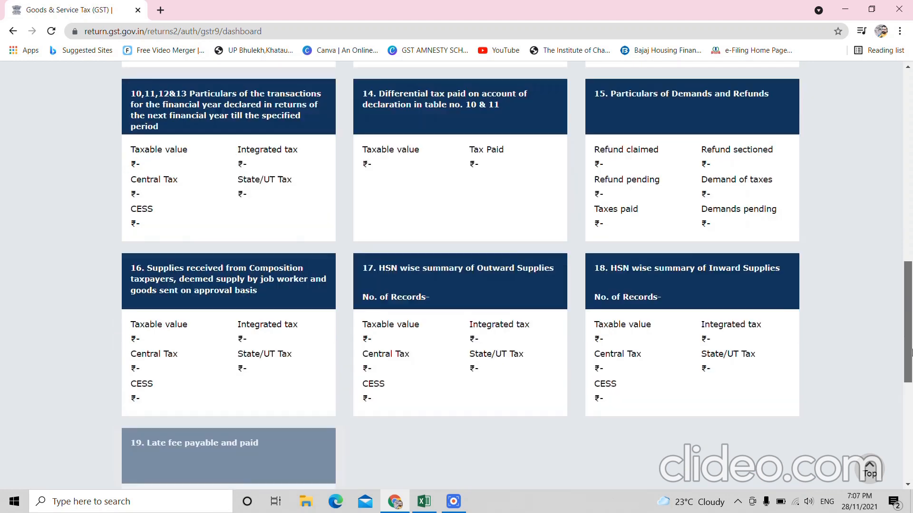
- Open tables 10, 11, 12 & 13, review the amendment, ITC and total turnover rows, then return to the GSTR-9 dashboard without saving
{"action": "left_click", "coordinate": [273, 129]}
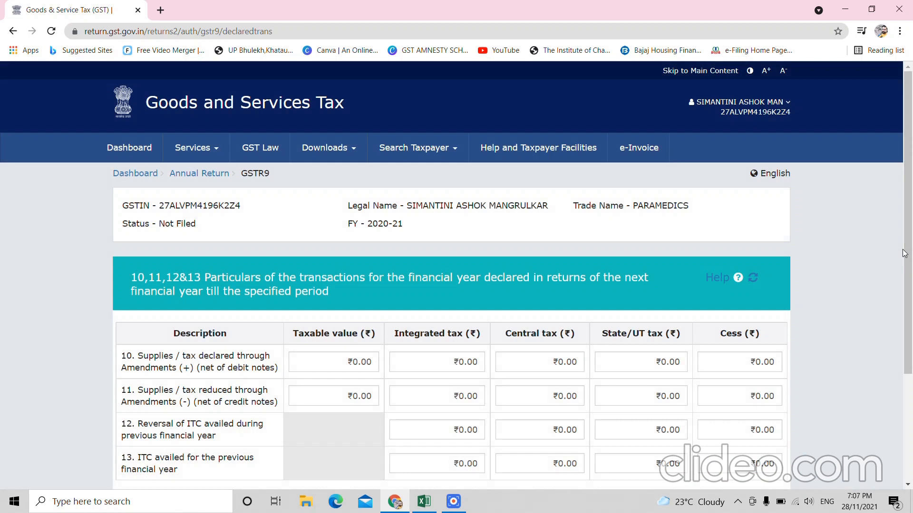
{"action": "left_click_drag", "start_coordinate": [904, 254], "coordinate": [903, 327]}
{"action": "left_click", "coordinate": [252, 410]}
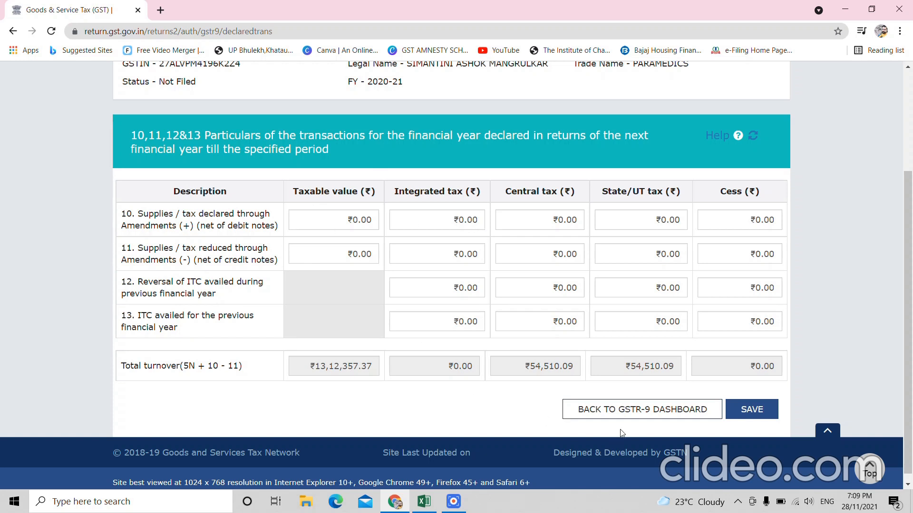
{"action": "left_click", "coordinate": [621, 414]}
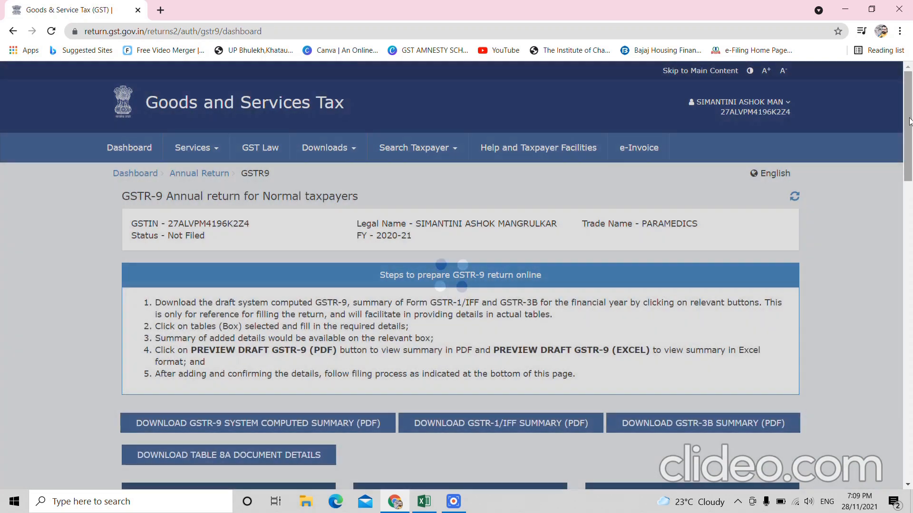
- Examine the dashboard's preparation instructions, summary download options, remaining table boxes, steps to file the GSTR-9 return, and the compute liabilities and draft preview options
{"action": "left_click_drag", "start_coordinate": [909, 121], "coordinate": [911, 151]}
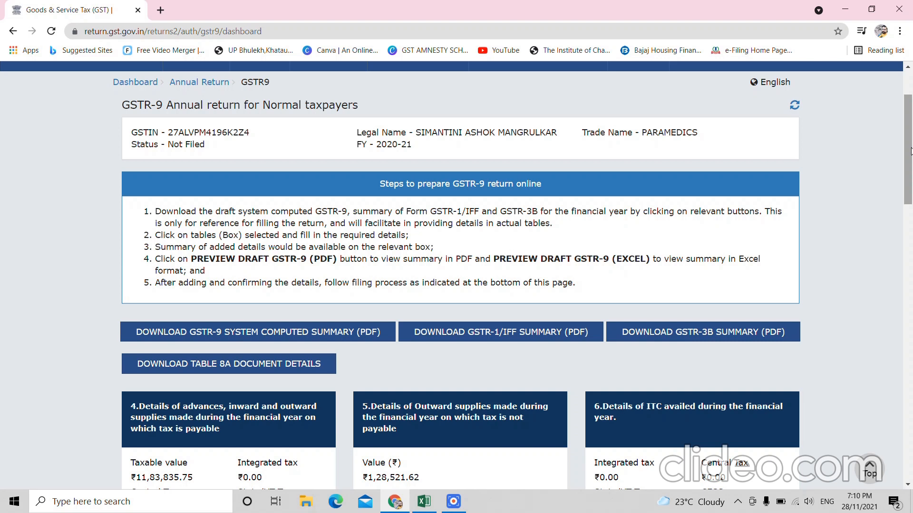
{"action": "left_click_drag", "start_coordinate": [911, 151], "coordinate": [910, 354]}
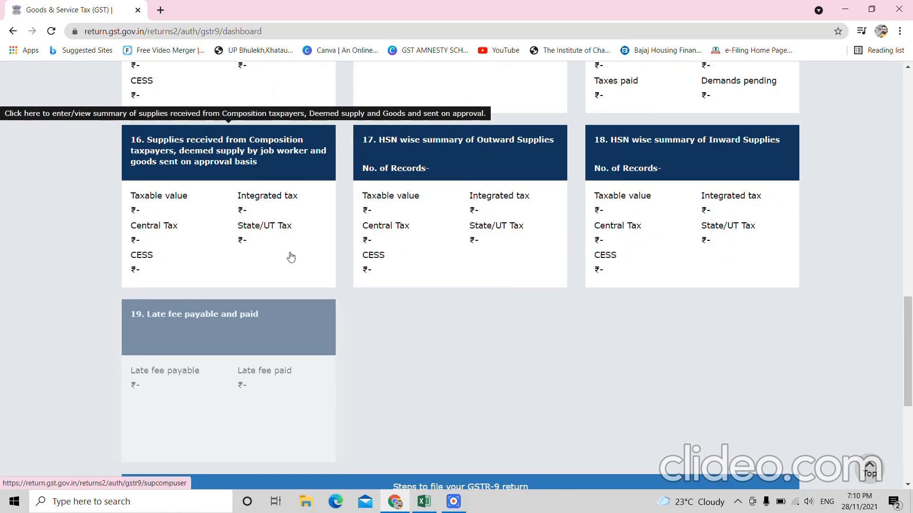
{"action": "scroll", "coordinate": [909, 355], "scroll_direction": "down", "scroll_amount": 5}
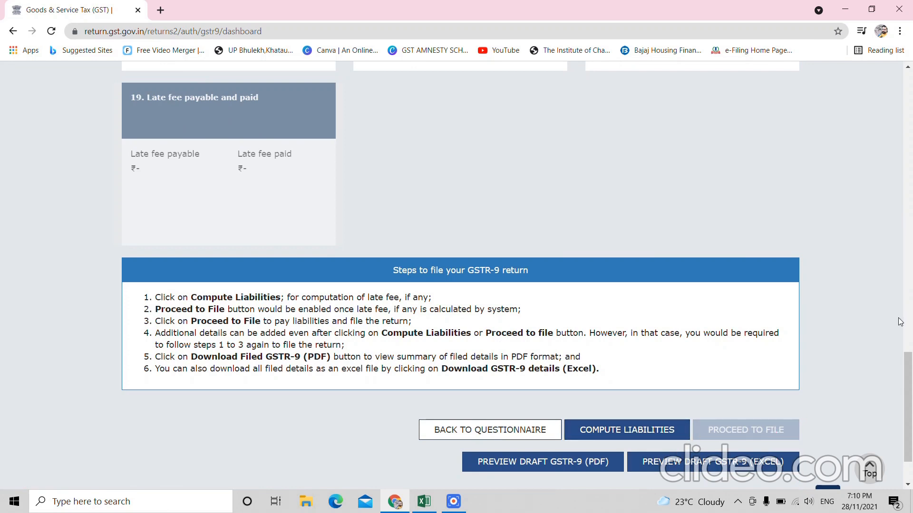
{"action": "left_click_drag", "start_coordinate": [907, 376], "coordinate": [894, 424]}
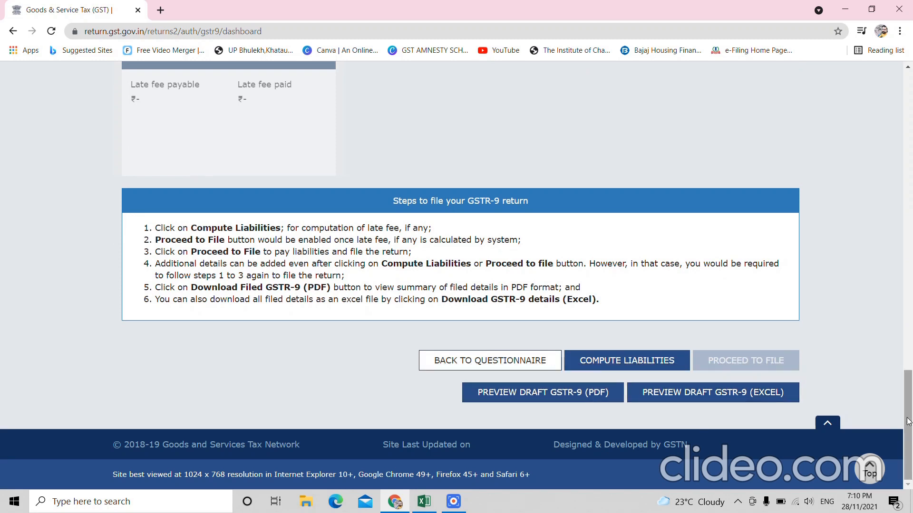
{"action": "left_click_drag", "start_coordinate": [908, 421], "coordinate": [911, 162]}
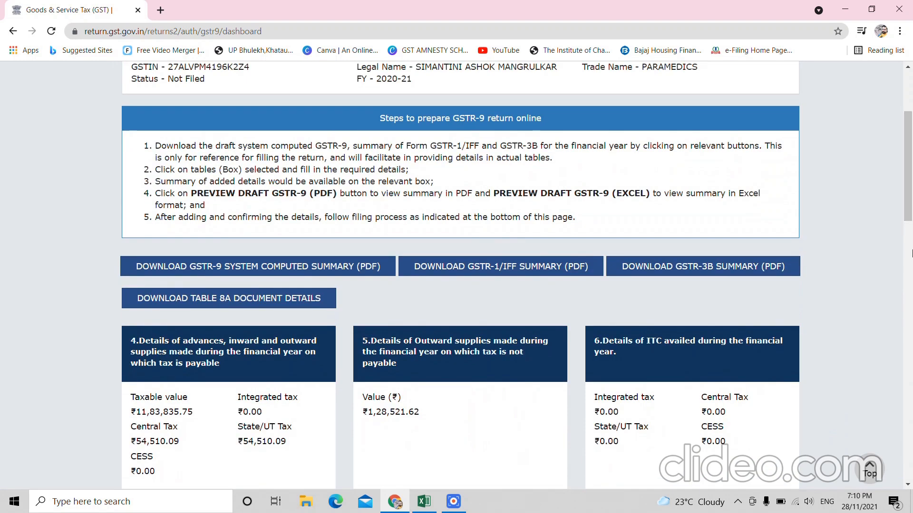
{"action": "left_click_drag", "start_coordinate": [911, 216], "coordinate": [911, 433]}
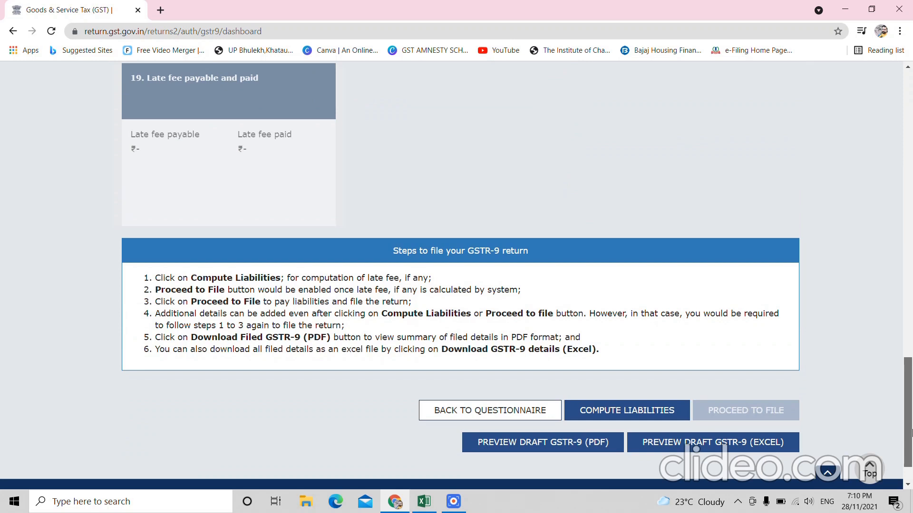